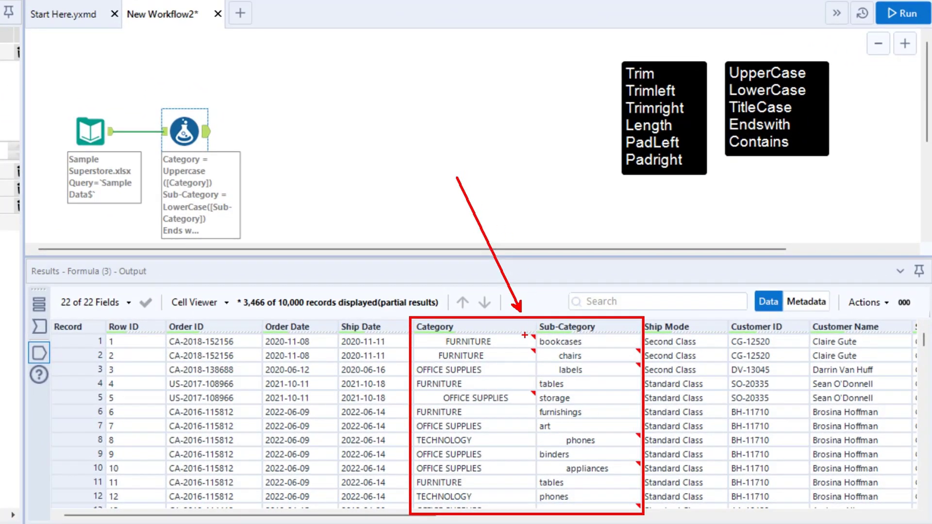
Examine the flagged cells in the Category and Sub-Category columns of the results for leading and trailing spaces.
{"action": "key", "text": "Escape"}
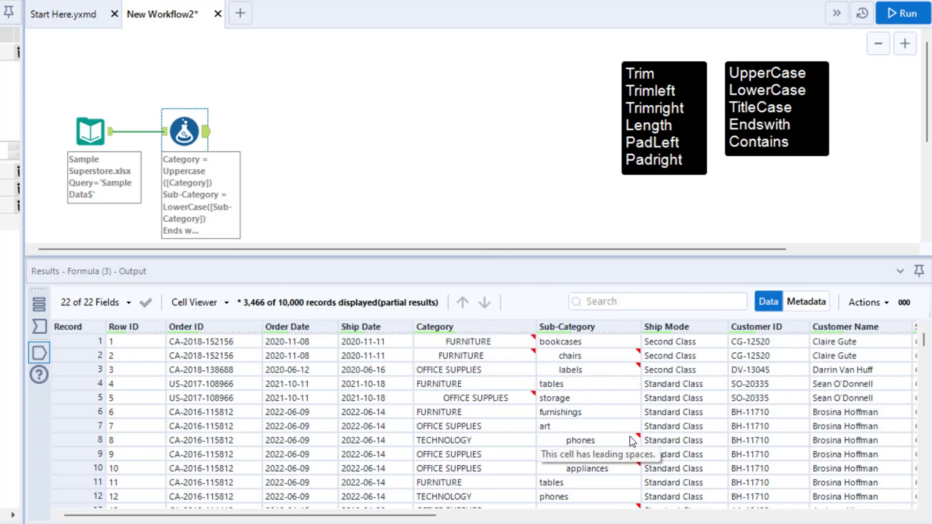
{"action": "key", "text": "ctrl+2"}
{"action": "mouse_move", "coordinate": [535, 447]}
{"action": "left_mouse_down"}
{"action": "mouse_move", "coordinate": [608, 467]}
{"action": "mouse_move", "coordinate": [662, 466]}
{"action": "left_mouse_up"}
{"action": "left_click_drag", "start_coordinate": [576, 444], "coordinate": [494, 316]}
{"action": "left_click_drag", "start_coordinate": [417, 387], "coordinate": [535, 408]}
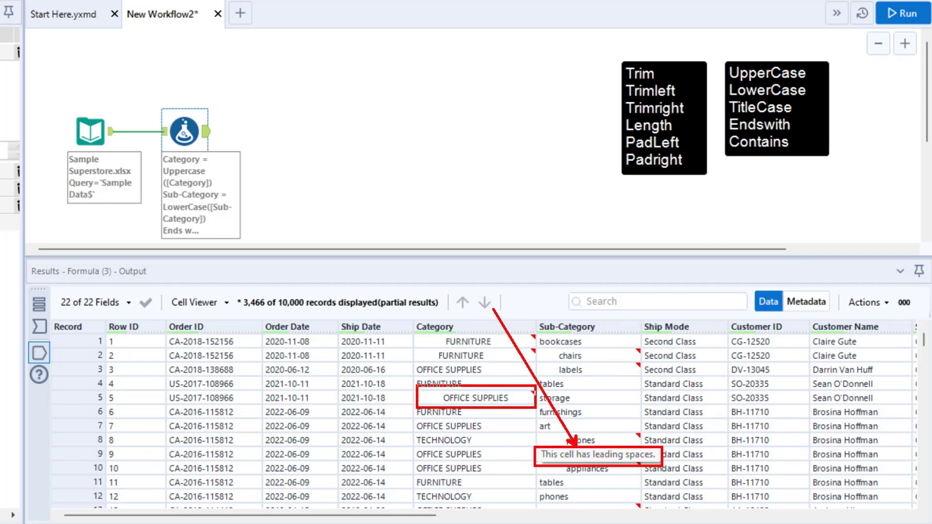
{"action": "key", "text": "Escape"}
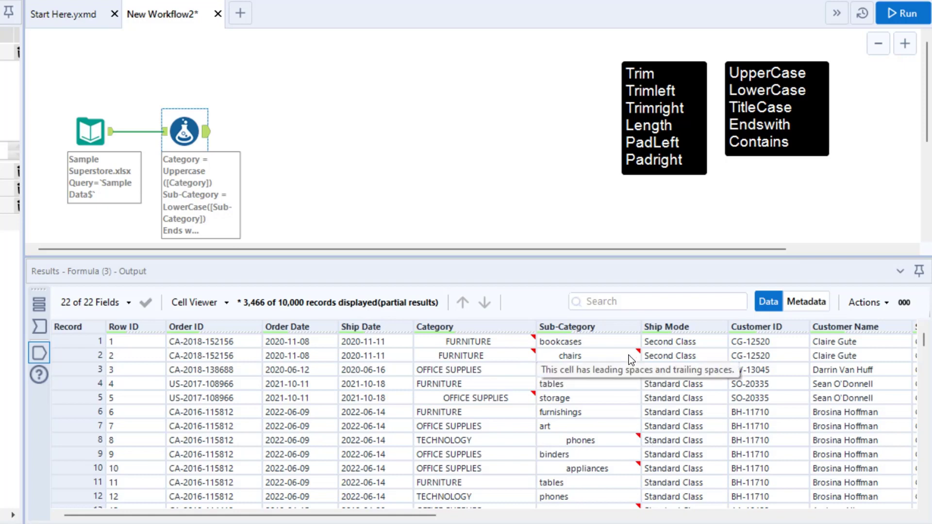
{"action": "mouse_move", "coordinate": [620, 444]}
{"action": "mouse_move", "coordinate": [422, 342]}
{"action": "left_click", "coordinate": [459, 331]}
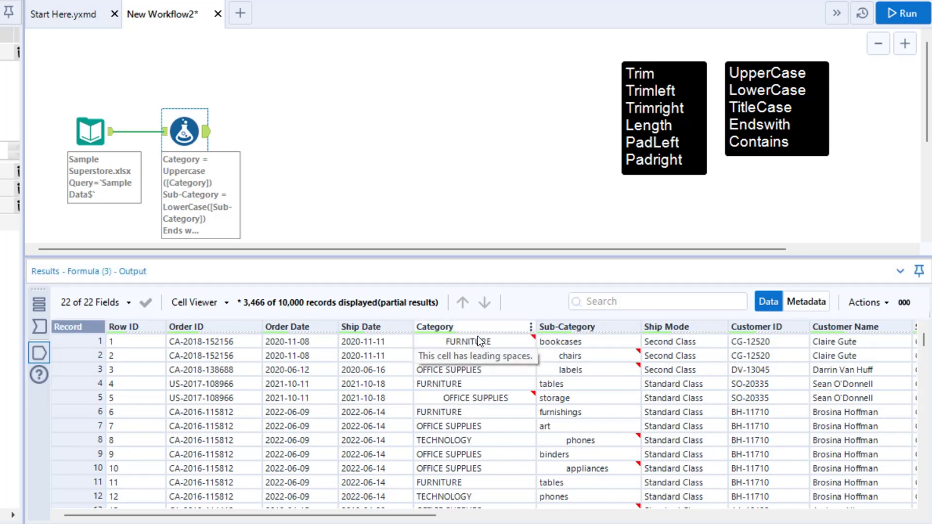
{"action": "mouse_move", "coordinate": [479, 330]}
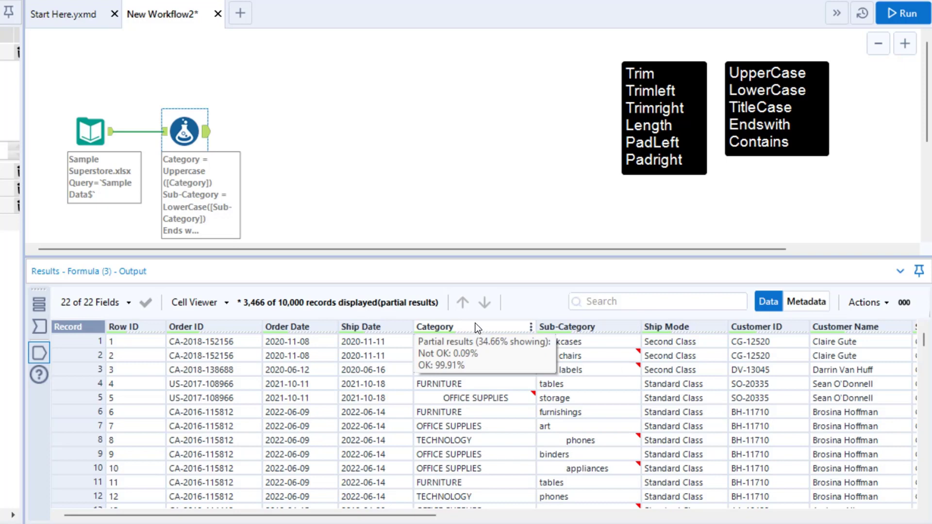
{"action": "left_click_drag", "start_coordinate": [616, 63], "coordinate": [702, 122]}
{"action": "left_click_drag", "start_coordinate": [602, 79], "coordinate": [530, 39]}
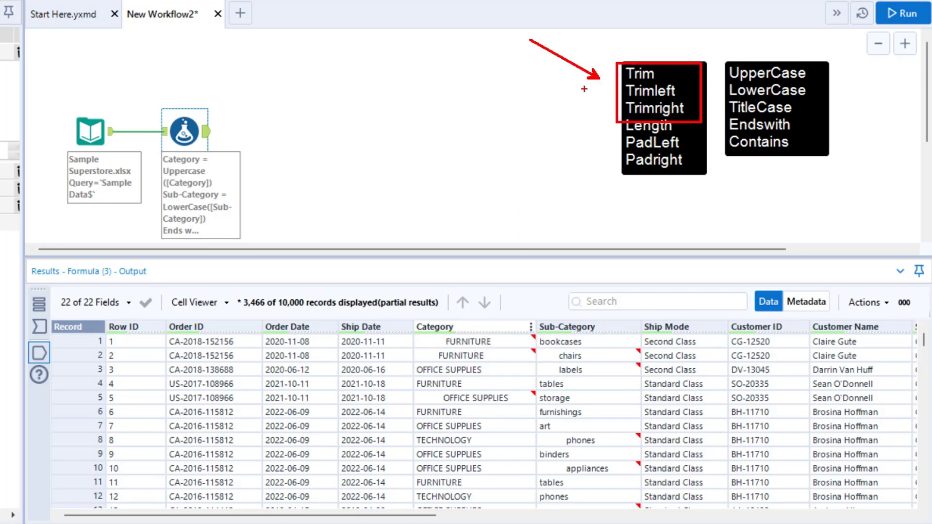
{"action": "key", "text": "Escape"}
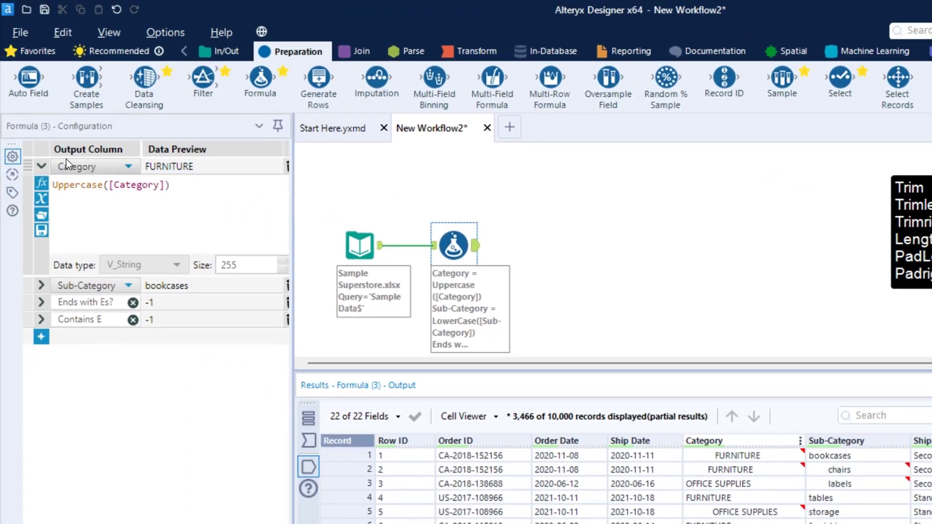
Collapse the Category expression and add a new output column named TrimData to the Formula tool.
{"action": "left_click", "coordinate": [45, 167]}
{"action": "left_click", "coordinate": [45, 167]}
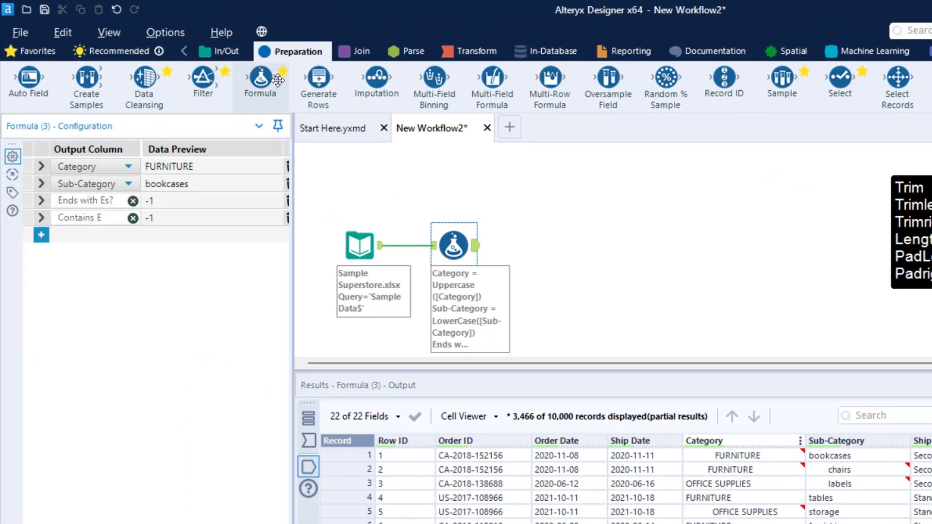
{"action": "mouse_move", "coordinate": [261, 78]}
{"action": "left_mouse_down"}
{"action": "mouse_move", "coordinate": [508, 216]}
{"action": "mouse_move", "coordinate": [545, 251]}
{"action": "mouse_move", "coordinate": [512, 164]}
{"action": "mouse_move", "coordinate": [266, 77]}
{"action": "left_mouse_up"}
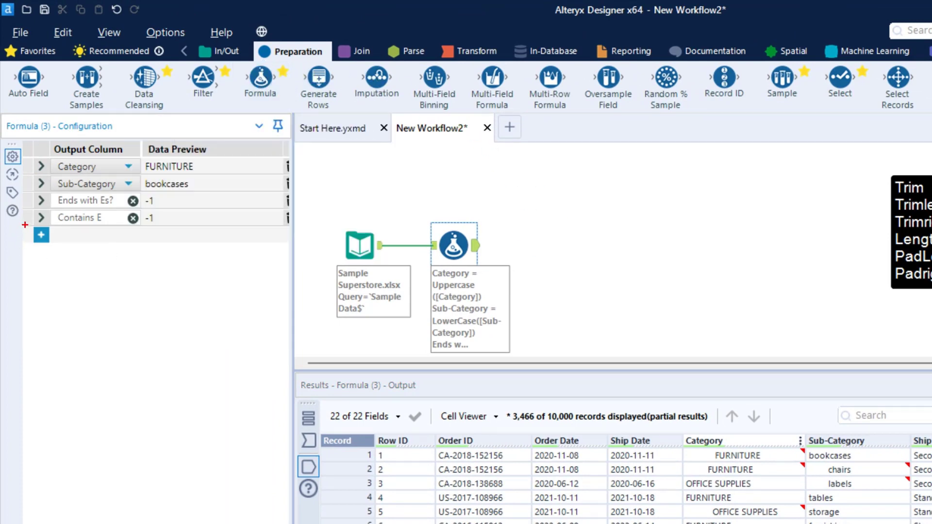
{"action": "mouse_move", "coordinate": [25, 225]}
{"action": "left_mouse_down"}
{"action": "mouse_move", "coordinate": [68, 250]}
{"action": "mouse_move", "coordinate": [58, 262]}
{"action": "mouse_move", "coordinate": [92, 392]}
{"action": "left_mouse_up"}
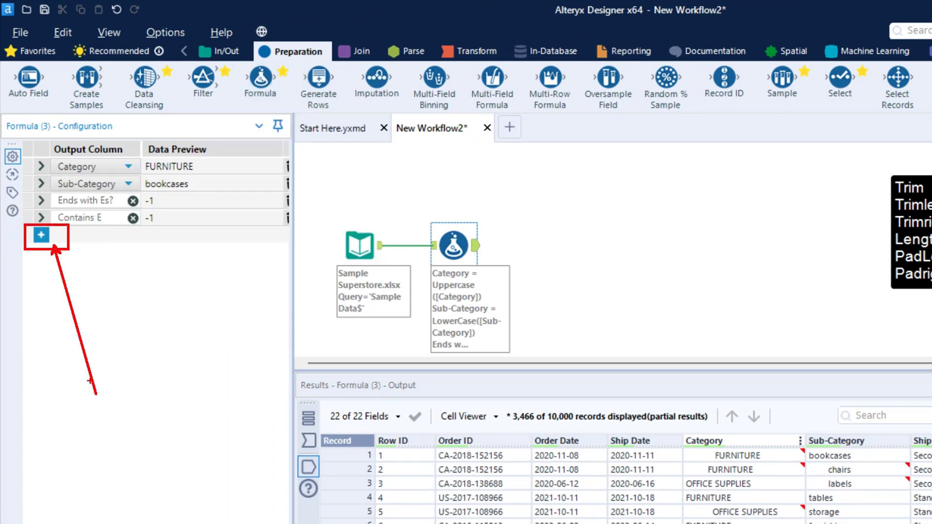
{"action": "key", "text": "Escape"}
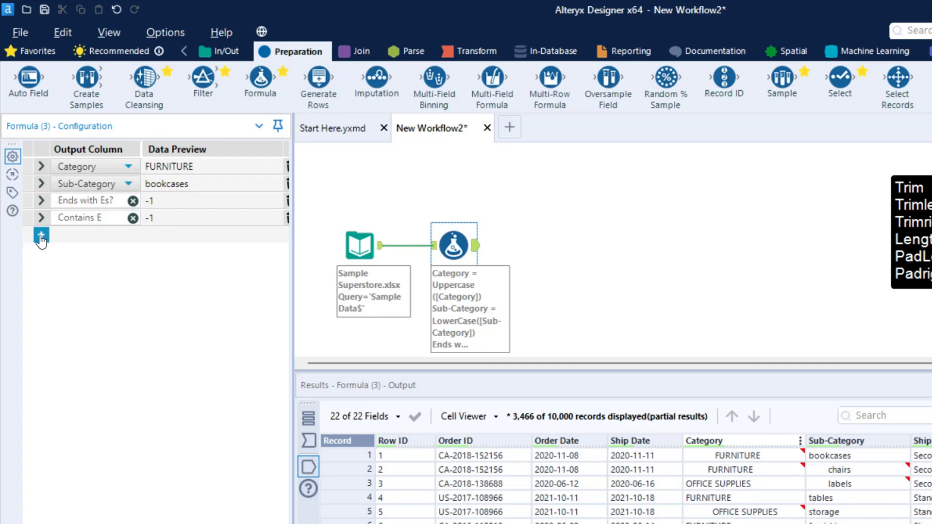
{"action": "left_click", "coordinate": [41, 237]}
{"action": "left_click", "coordinate": [118, 236]}
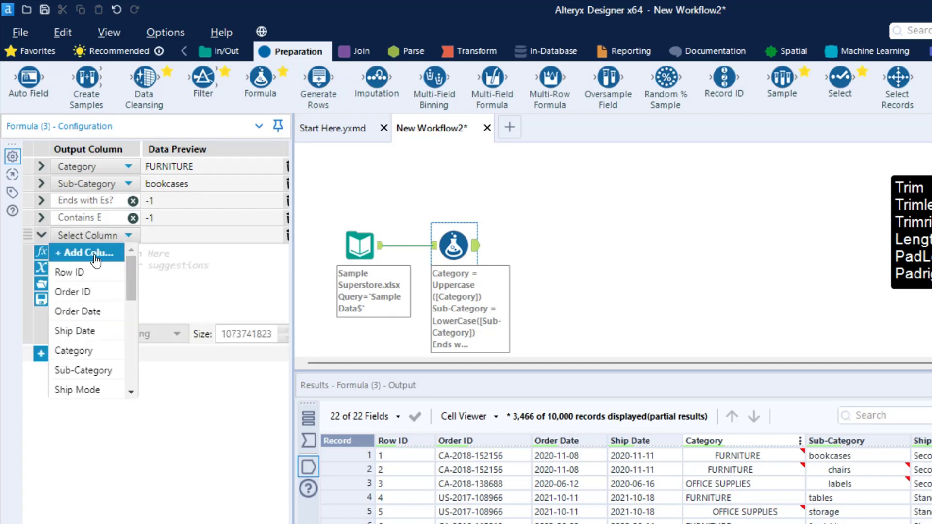
{"action": "left_click", "coordinate": [68, 252]}
{"action": "type", "text": "Trim"}
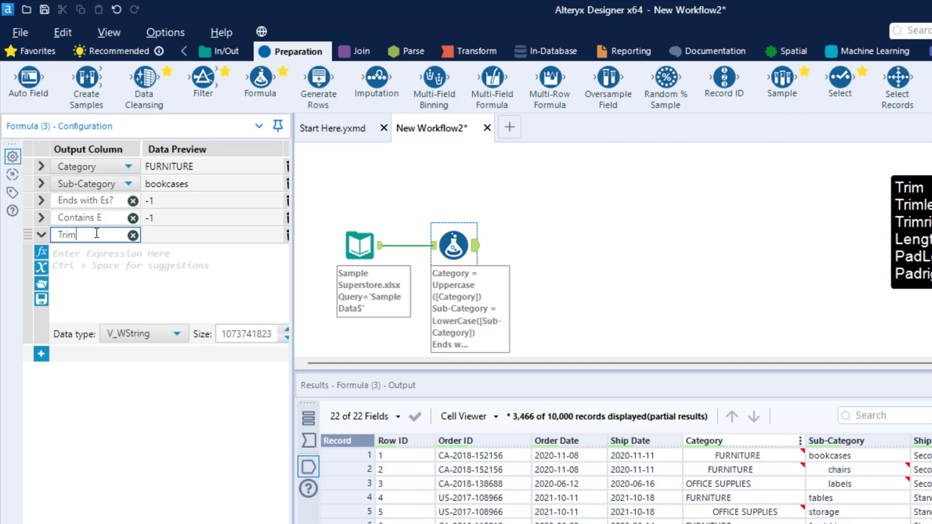
{"action": "type", "text": "Data"}
Enter the expression TrimLeft([Category]) for the TrimData column.
{"action": "left_click", "coordinate": [103, 250]}
{"action": "type", "text": "Trimlef"}
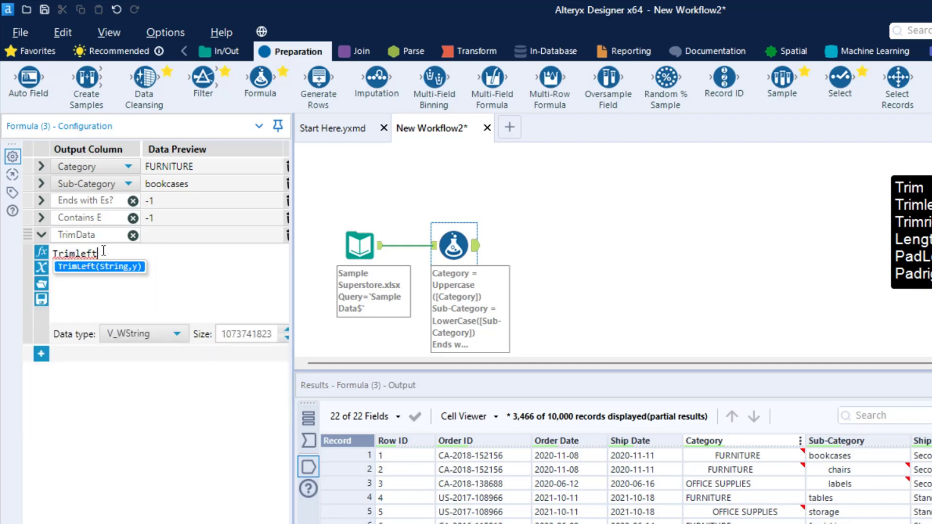
{"action": "type", "text": "t"}
{"action": "key", "text": "Return"}
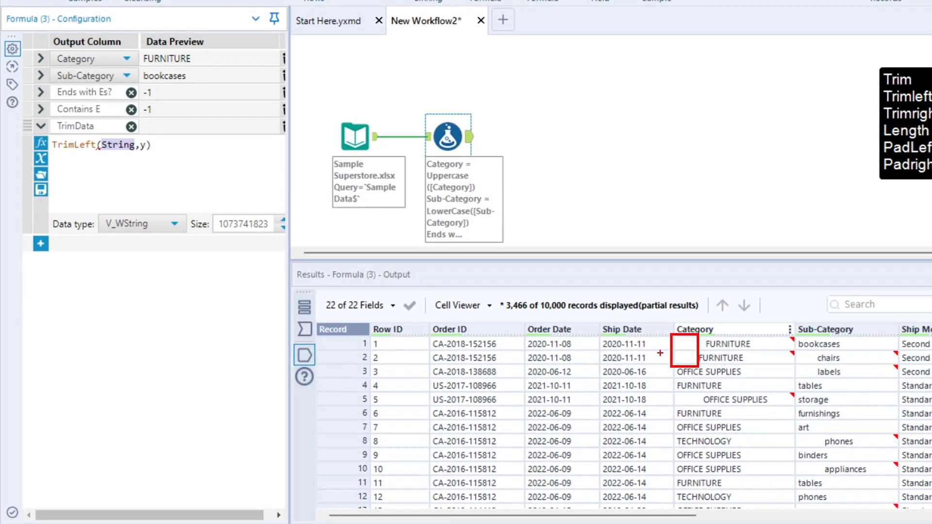
{"action": "left_click", "coordinate": [168, 170]}
{"action": "left_click_drag", "start_coordinate": [149, 148], "coordinate": [104, 145]}
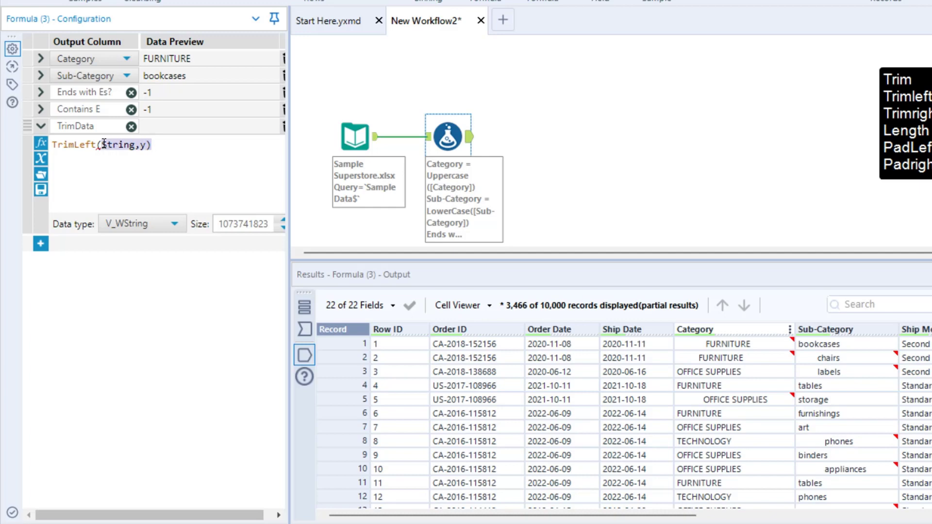
{"action": "type", "text": "[Category])"}
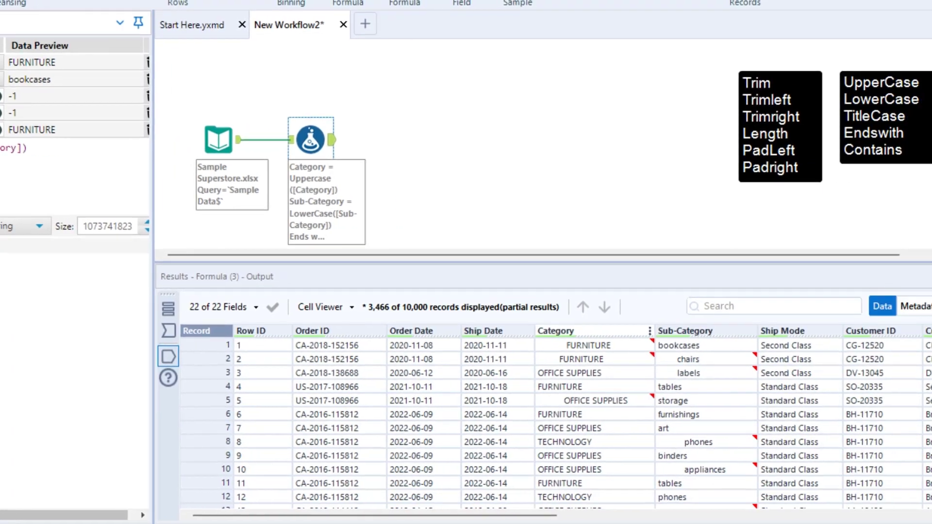
Run the workflow and display the records at the Formula tool's output anchor.
{"action": "left_click", "coordinate": [899, 25]}
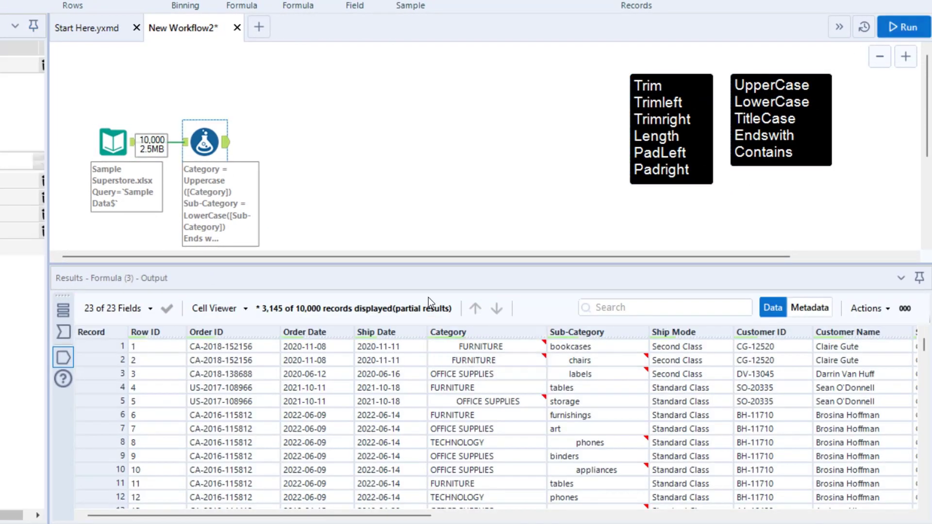
{"action": "left_click", "coordinate": [229, 147]}
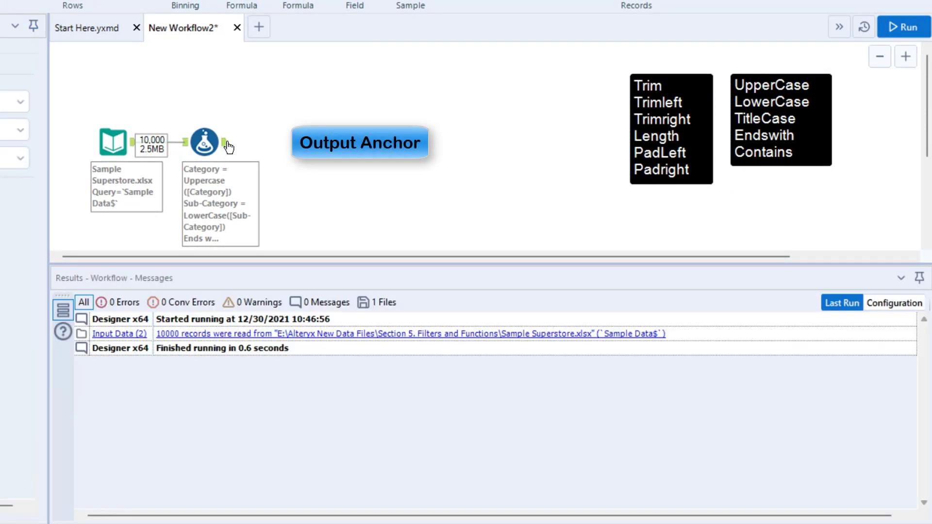
{"action": "left_click", "coordinate": [228, 146]}
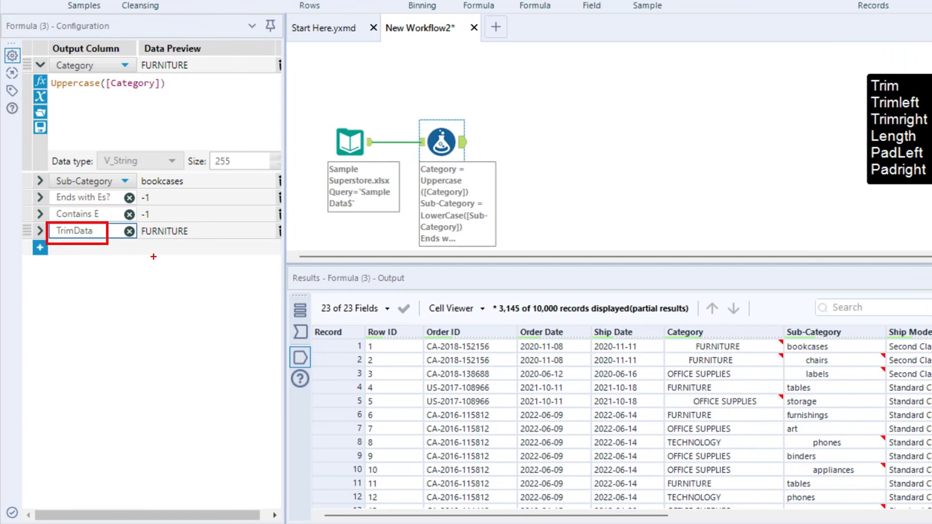
Review the TrimData expression and compare the output's last columns with the original Category column.
{"action": "key", "text": "Escape"}
{"action": "left_click_drag", "start_coordinate": [497, 515], "coordinate": [931, 513]}
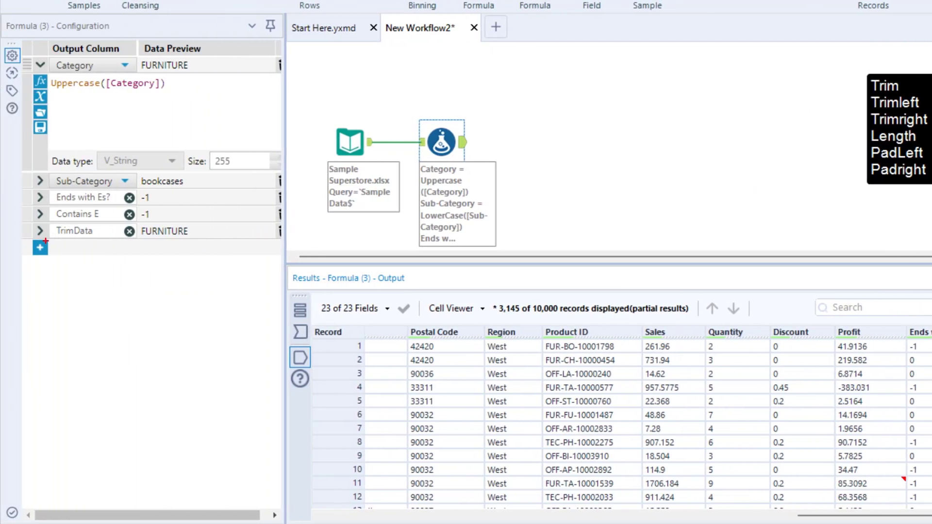
{"action": "left_click", "coordinate": [39, 231]}
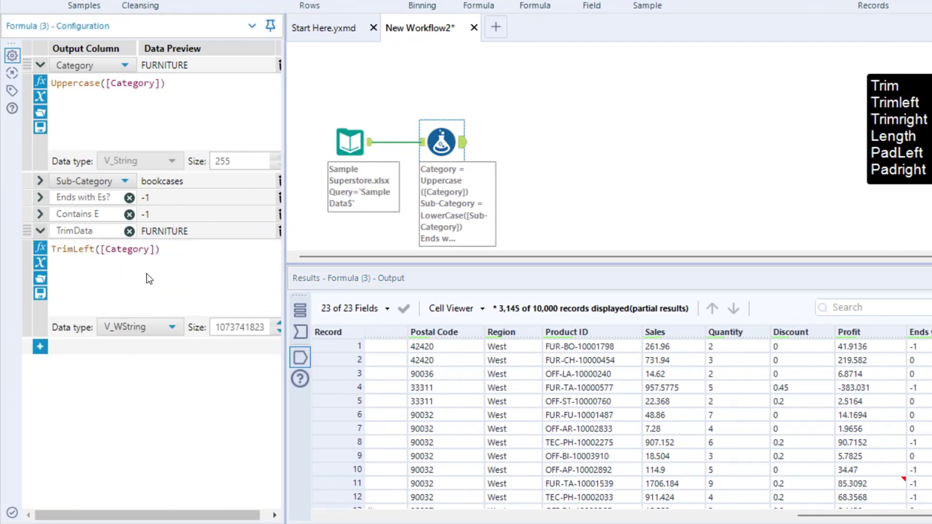
{"action": "left_click_drag", "start_coordinate": [863, 513], "coordinate": [399, 513]}
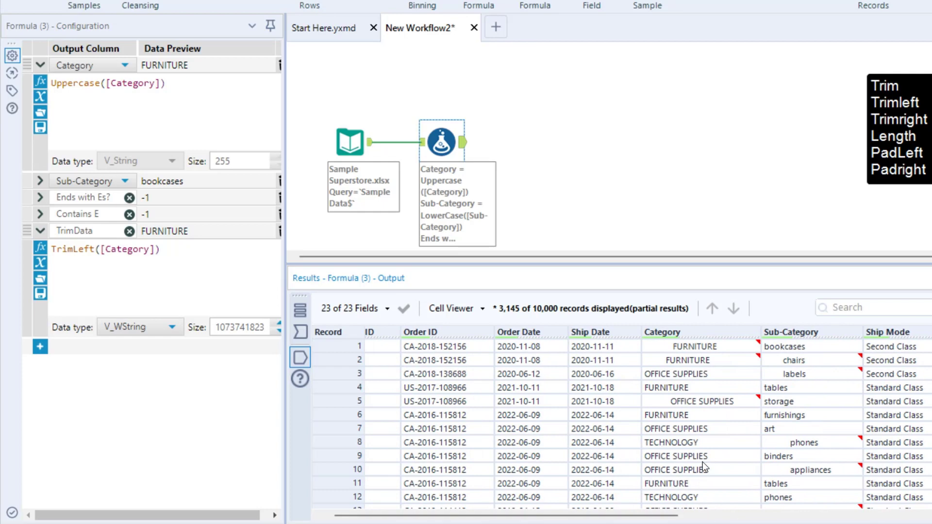
{"action": "left_click_drag", "start_coordinate": [640, 324], "coordinate": [760, 506]}
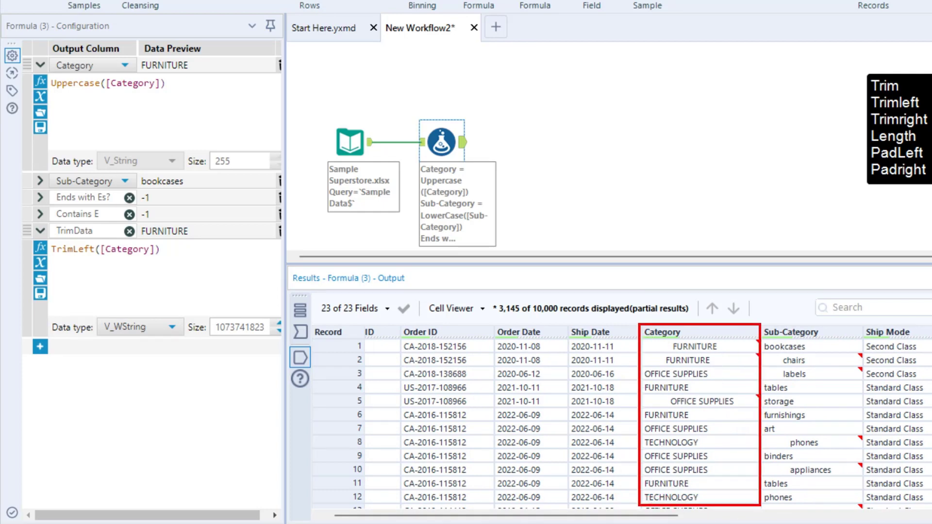
{"action": "key", "text": "Escape"}
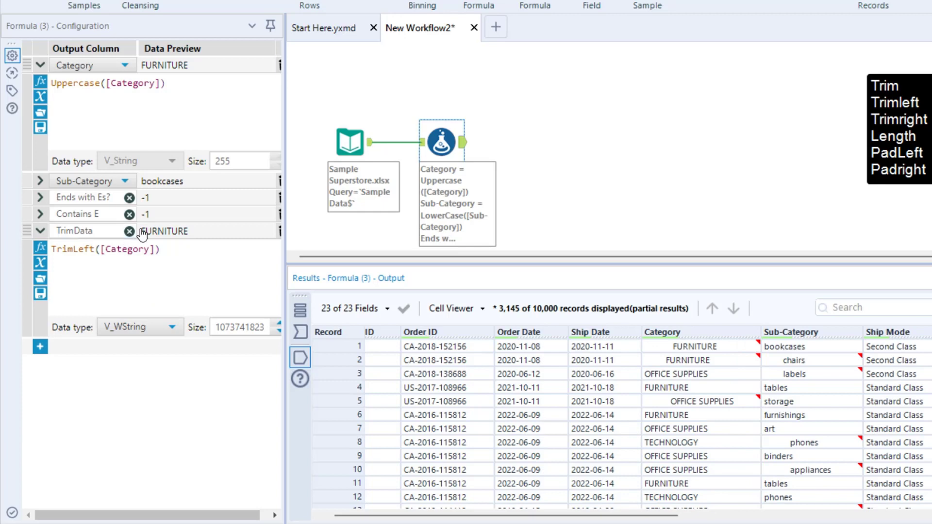
Remove the TrimData column name and make the existing Category column the output of the TrimLeft expression.
{"action": "left_click", "coordinate": [131, 230]}
{"action": "left_click", "coordinate": [123, 231]}
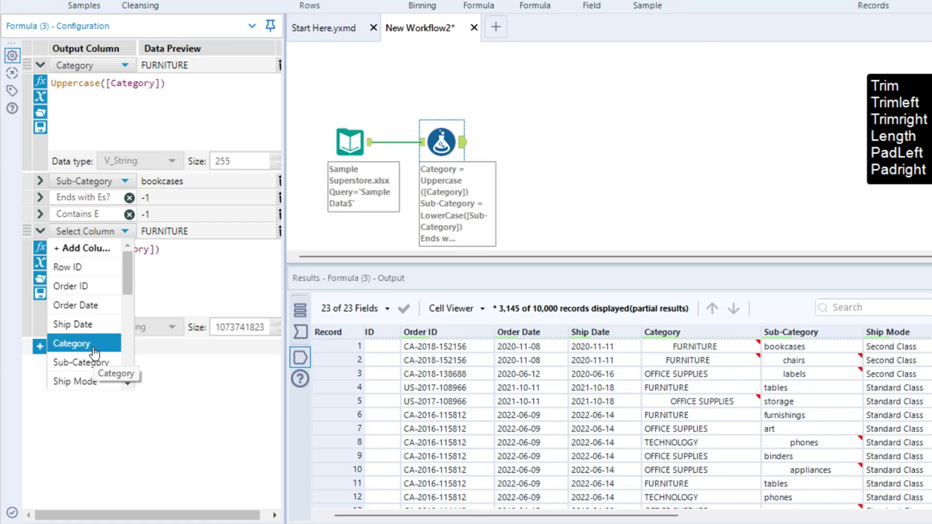
{"action": "left_click", "coordinate": [205, 337]}
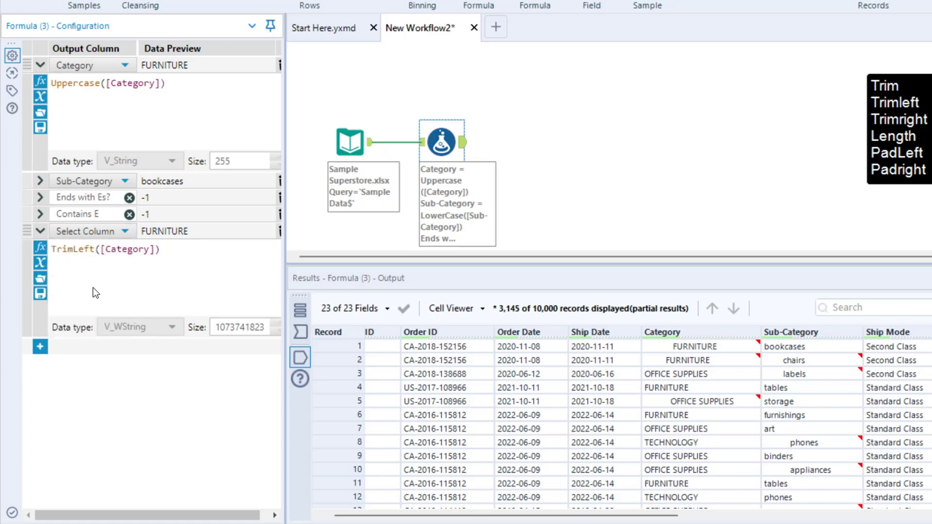
{"action": "left_click", "coordinate": [89, 231]}
{"action": "left_click", "coordinate": [78, 343]}
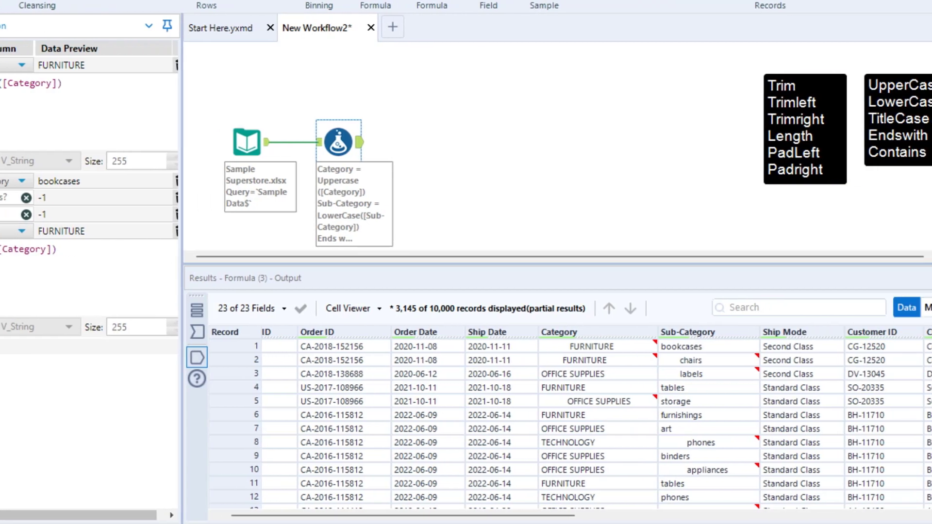
Rerun the workflow and check the Category column in the Formula tool's output, including the flagged cell in record 2.
{"action": "key", "text": "ctrl+r"}
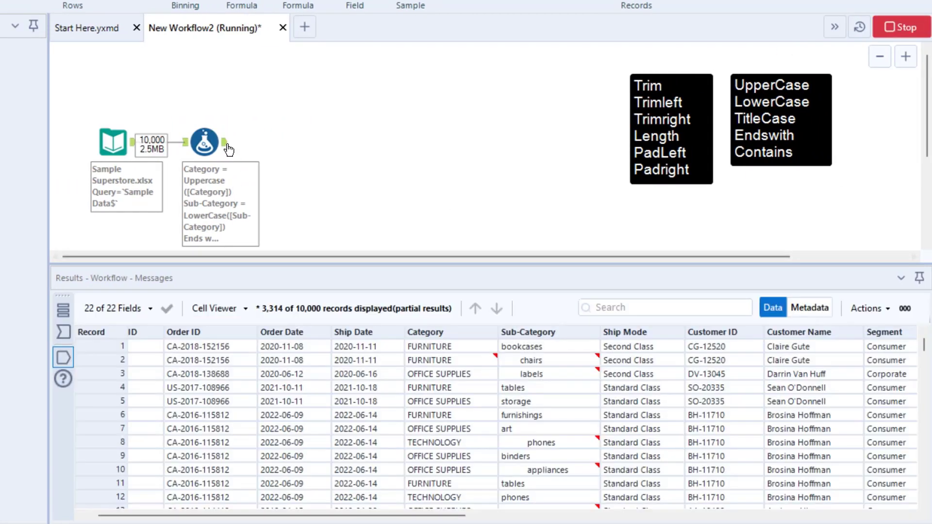
{"action": "left_click", "coordinate": [226, 144]}
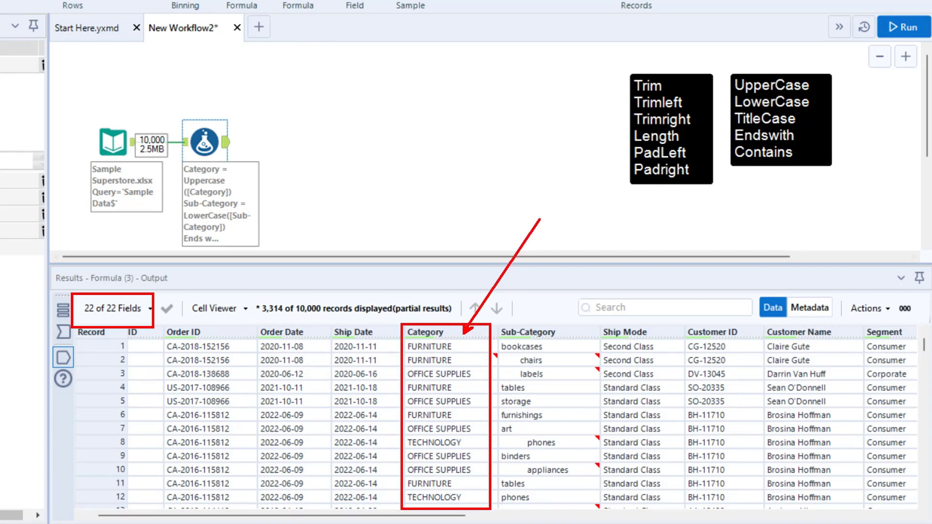
{"action": "key", "text": "Escape"}
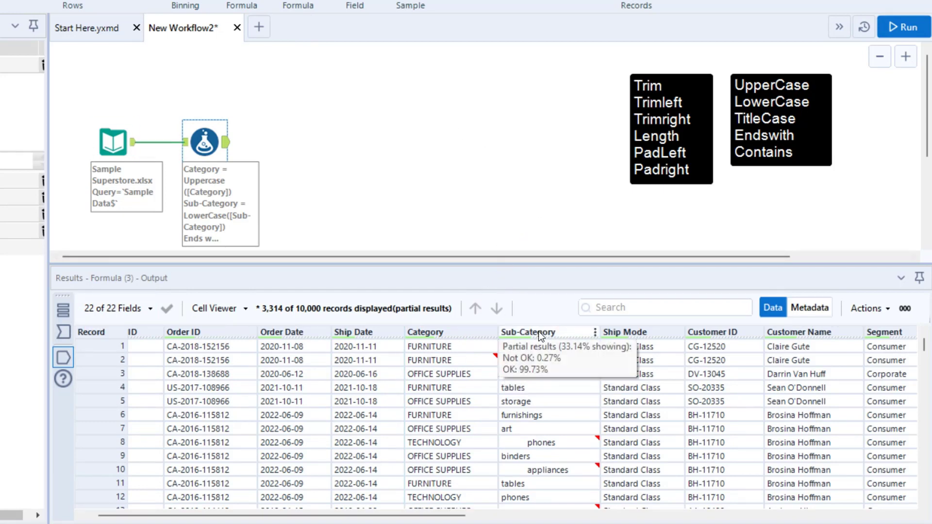
{"action": "left_click", "coordinate": [40, 232]}
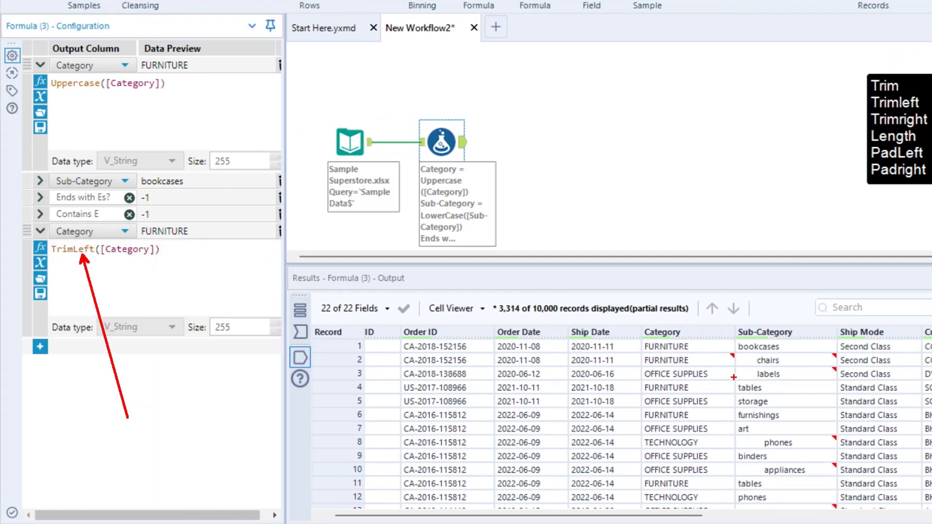
{"action": "key", "text": "Escape"}
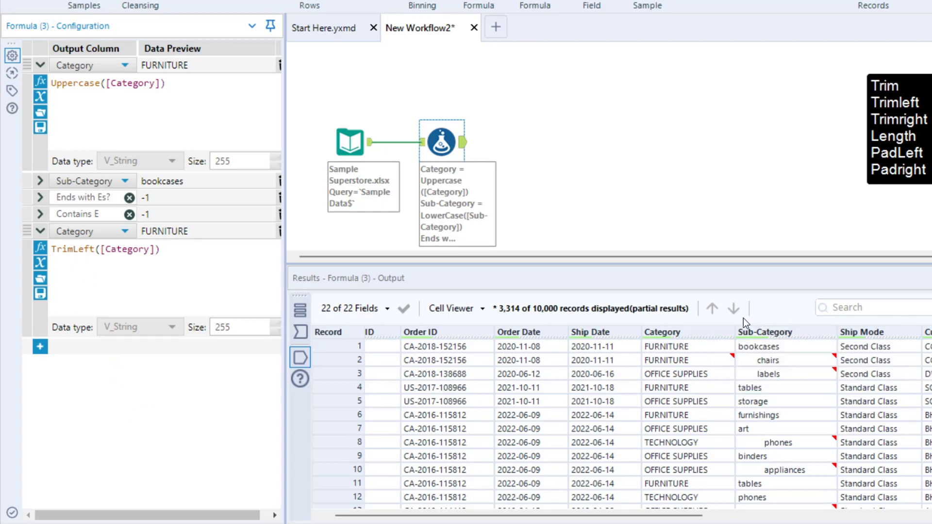
{"action": "mouse_move", "coordinate": [709, 360]}
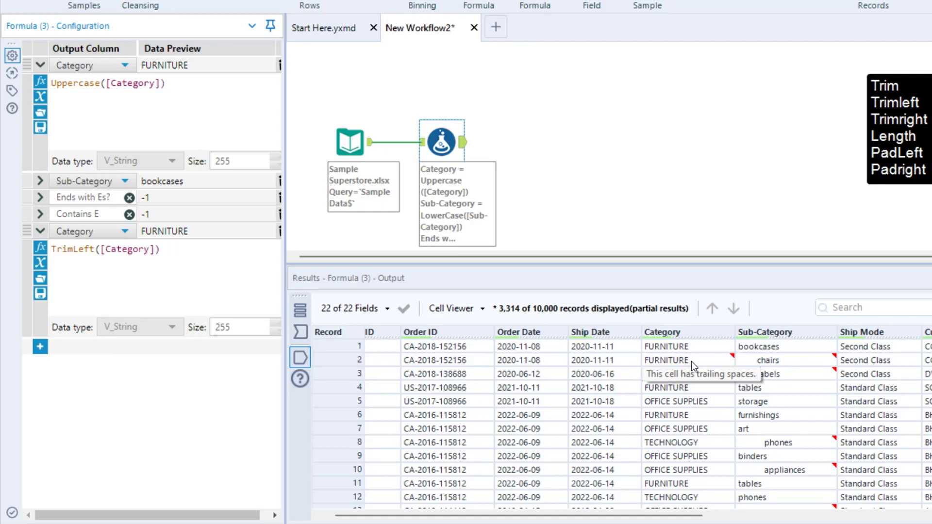
Add an expression to the Formula tool that outputs TrimRight([Category]) to the existing Category column.
{"action": "left_click", "coordinate": [41, 231]}
{"action": "left_click", "coordinate": [41, 250]}
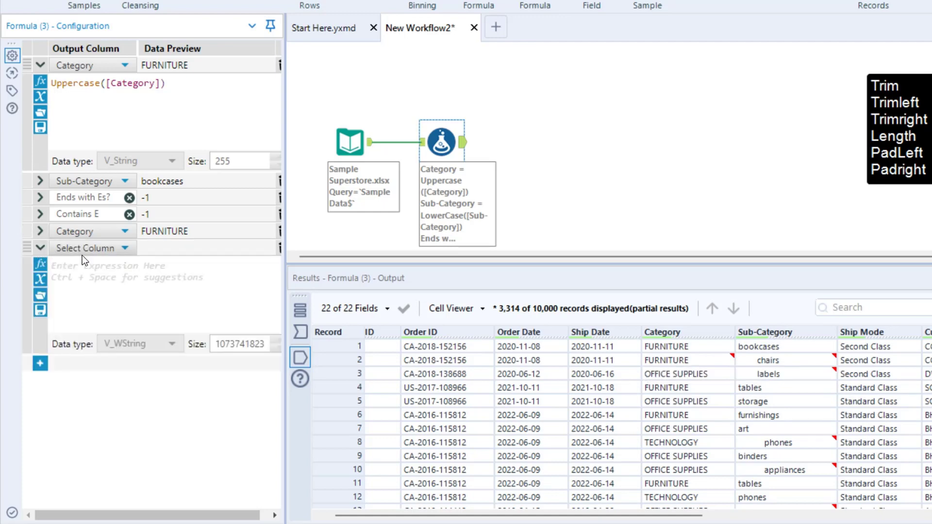
{"action": "left_click", "coordinate": [107, 247]}
{"action": "left_click", "coordinate": [93, 359]}
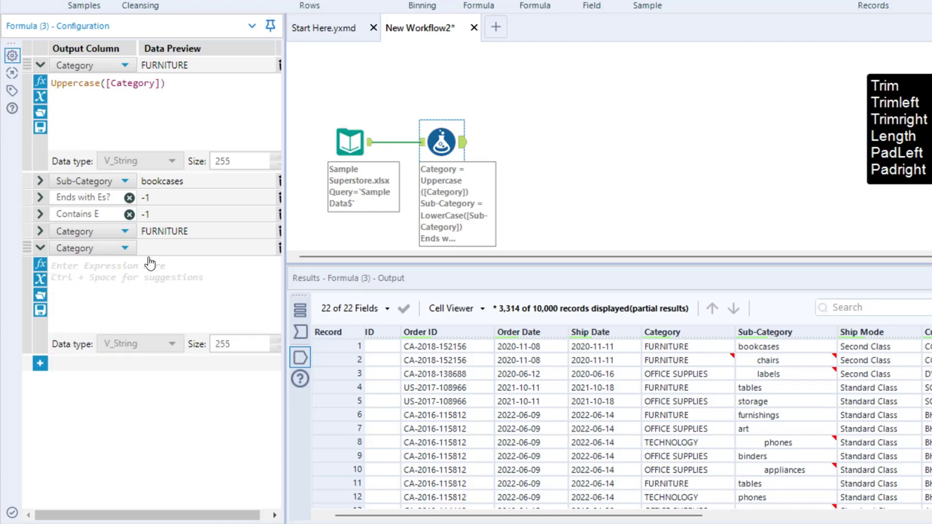
{"action": "type", "text": "TrimRight(String,y)"}
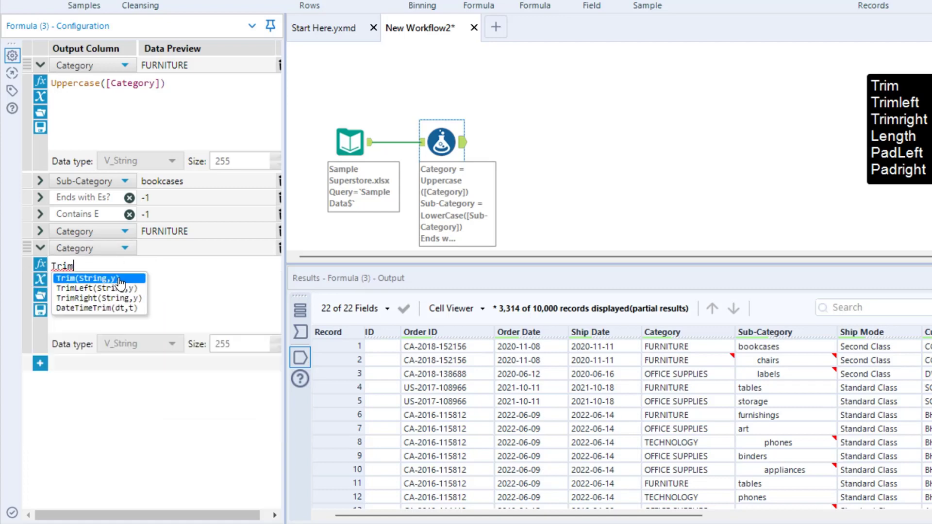
{"action": "key", "text": "Return"}
{"action": "type", "text": "[Category]"}
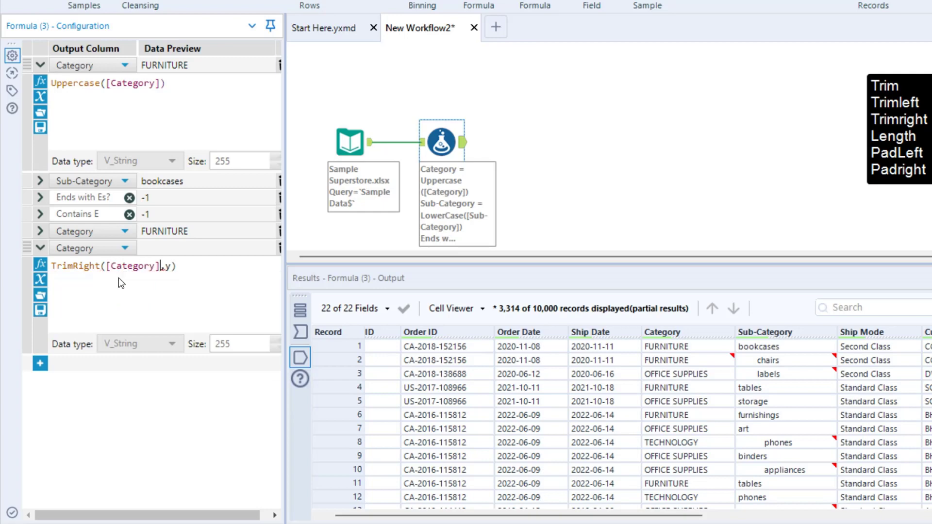
Rerun the workflow and check the Category cell of record 2 and the Sub-Category column in the Formula tool's output.
{"action": "left_click", "coordinate": [907, 29]}
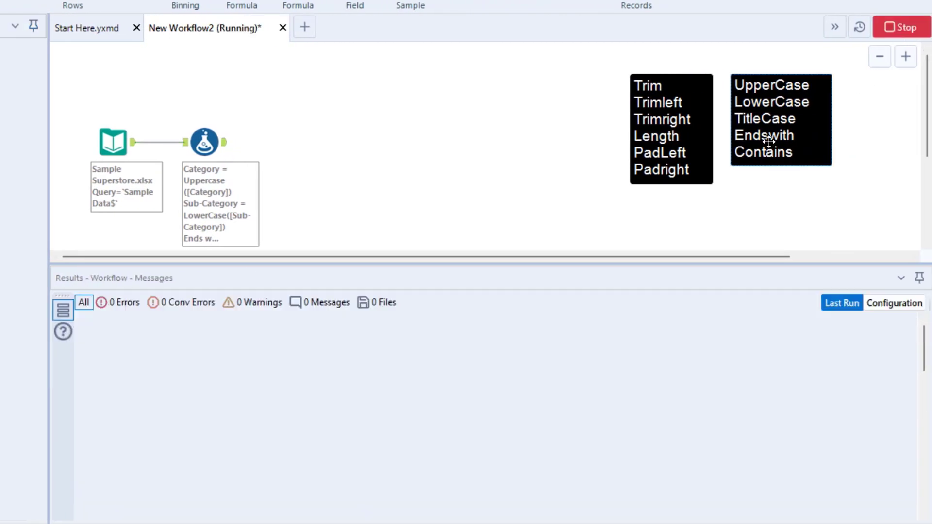
{"action": "left_click", "coordinate": [213, 145]}
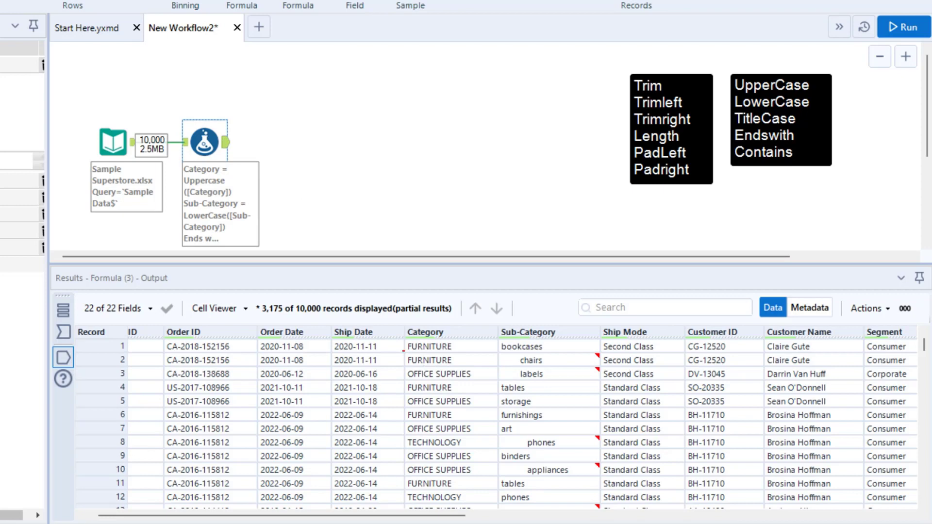
{"action": "mouse_move", "coordinate": [403, 349]}
{"action": "left_mouse_down"}
{"action": "mouse_move", "coordinate": [487, 369]}
{"action": "mouse_move", "coordinate": [487, 328]}
{"action": "mouse_move", "coordinate": [527, 240]}
{"action": "left_mouse_up"}
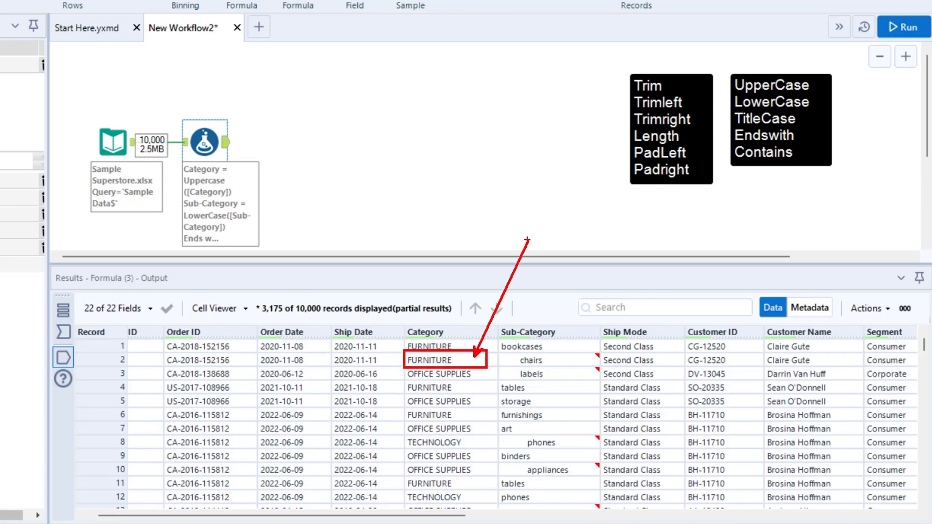
{"action": "key", "text": "Escape"}
{"action": "left_click", "coordinate": [549, 329]}
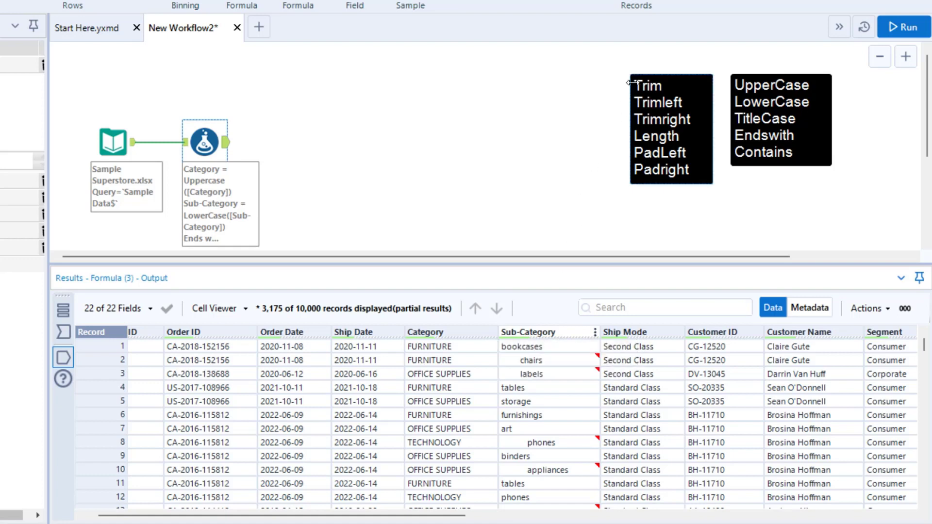
{"action": "left_click_drag", "start_coordinate": [631, 78], "coordinate": [665, 92]}
{"action": "key", "text": "Escape"}
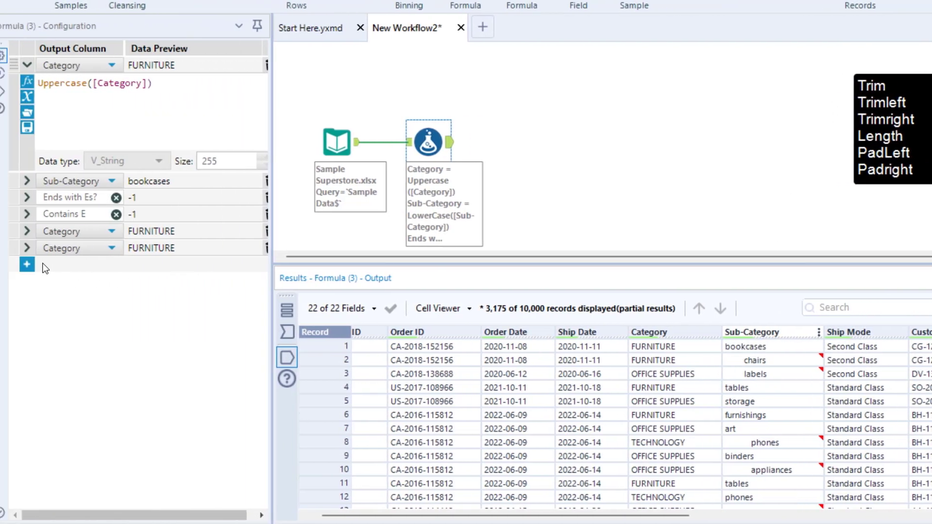
Add a TrimLeft([Sub-Category]) expression that outputs to the existing Sub-Category column, and rerun the workflow.
{"action": "left_click", "coordinate": [27, 265]}
{"action": "left_click", "coordinate": [74, 270]}
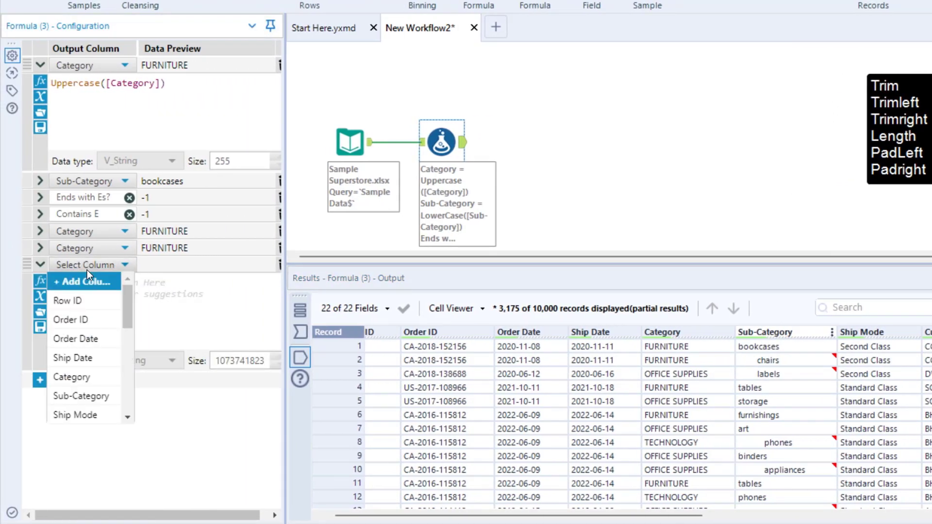
{"action": "left_click", "coordinate": [83, 396]}
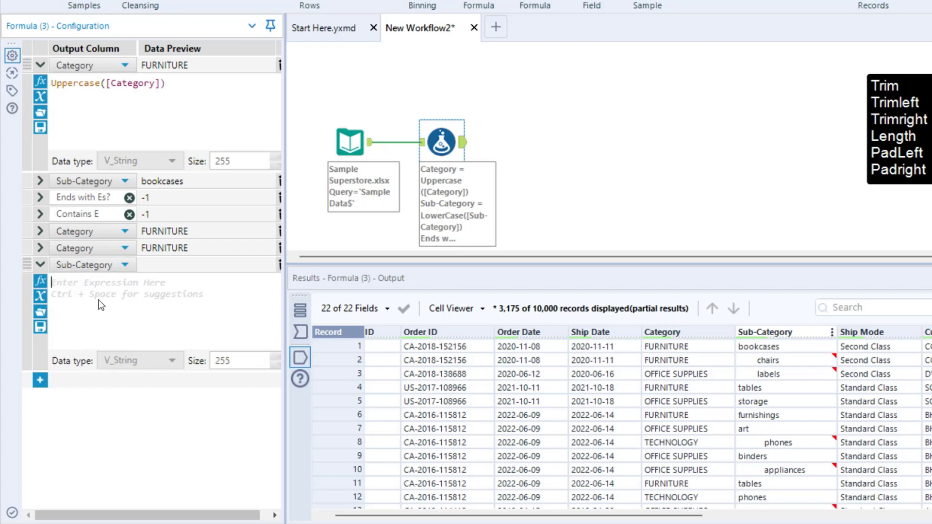
{"action": "left_click", "coordinate": [131, 306]}
{"action": "type", "text": "tr"}
{"action": "left_click", "coordinate": [132, 306]}
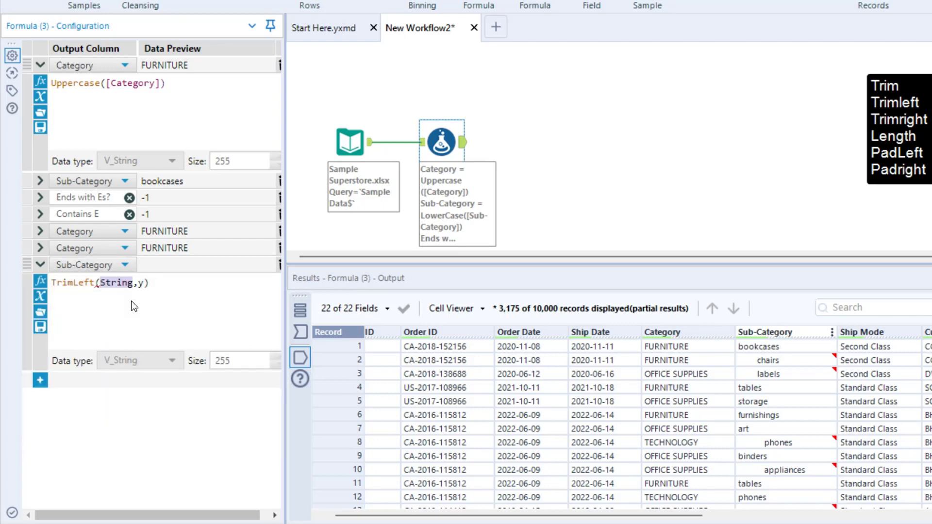
{"action": "type", "text": "sub"}
{"action": "left_click", "coordinate": [133, 306]}
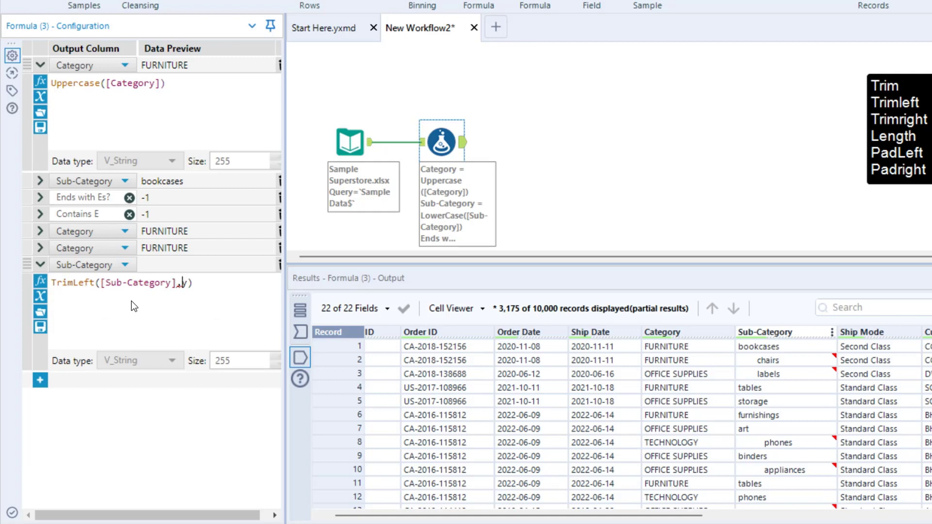
{"action": "key", "text": "BackSpace"}
{"action": "key", "text": "Delete"}
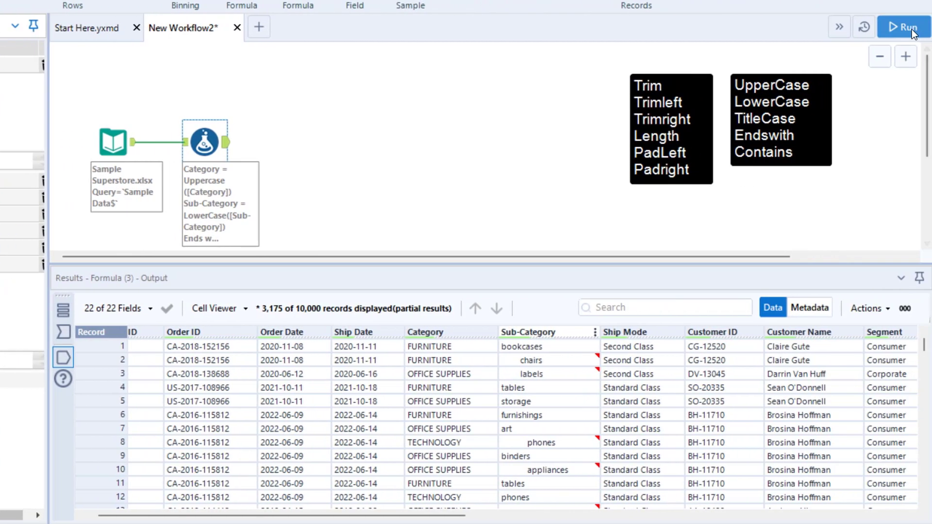
{"action": "left_click", "coordinate": [904, 28]}
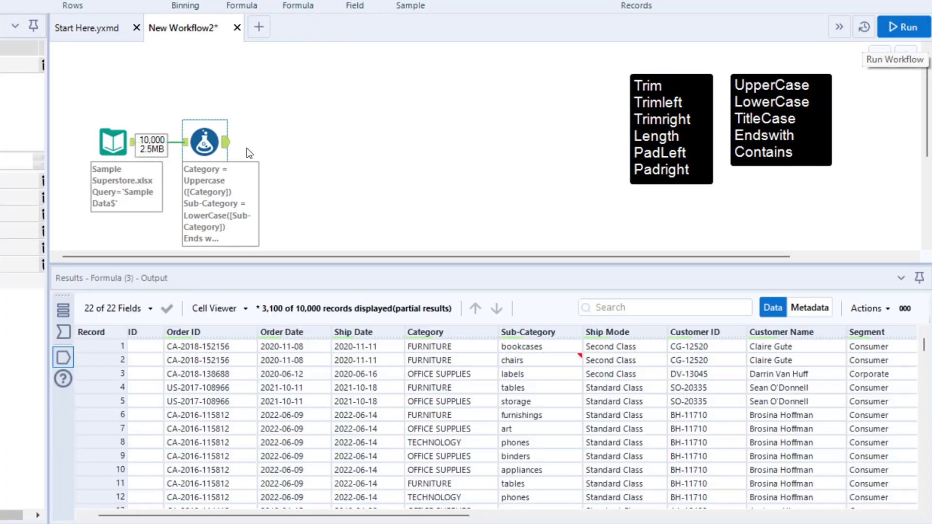
{"action": "mouse_move", "coordinate": [538, 361]}
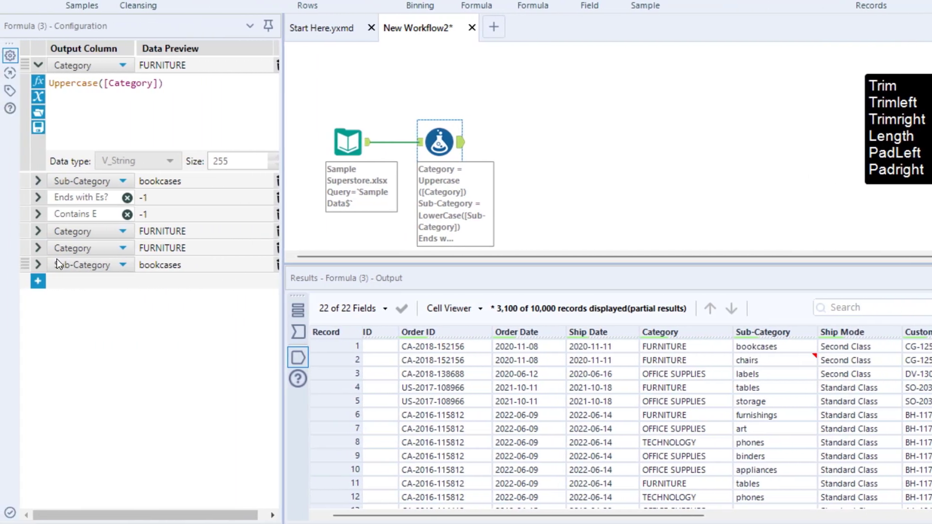
Add a TrimRight([Sub-Category]) expression that outputs to the existing Sub-Category column, and rerun the workflow.
{"action": "left_click", "coordinate": [40, 284]}
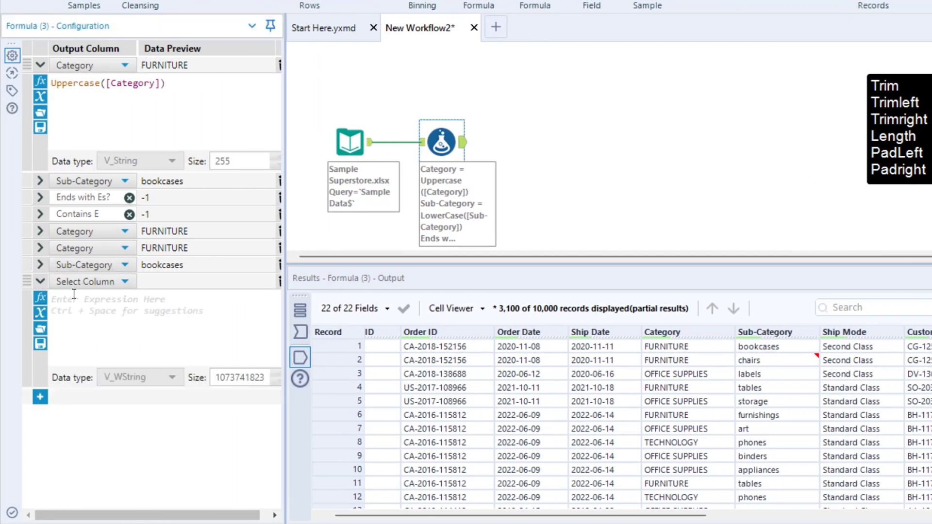
{"action": "left_click", "coordinate": [86, 283]}
{"action": "left_click", "coordinate": [105, 415]}
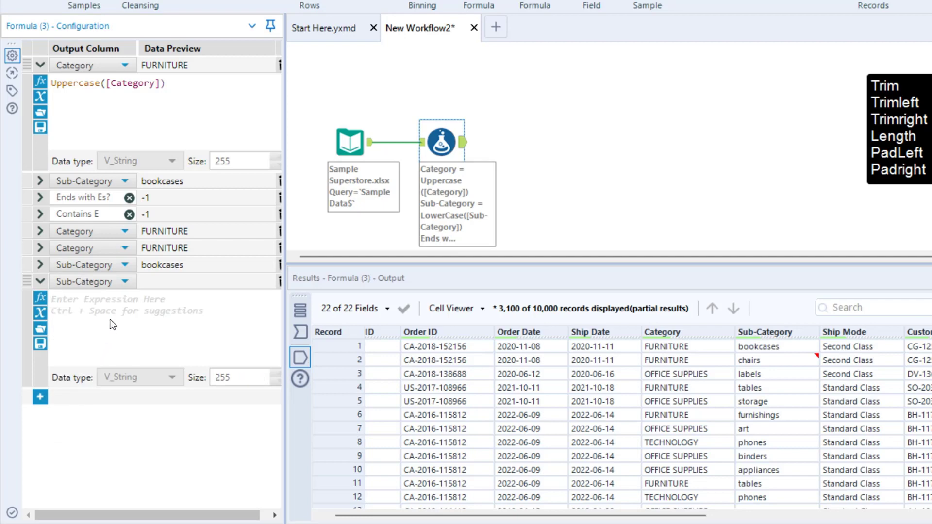
{"action": "left_click", "coordinate": [115, 318]}
{"action": "type", "text": "Trimrigh"}
{"action": "key", "text": "Return"}
{"action": "type", "text": "sub"}
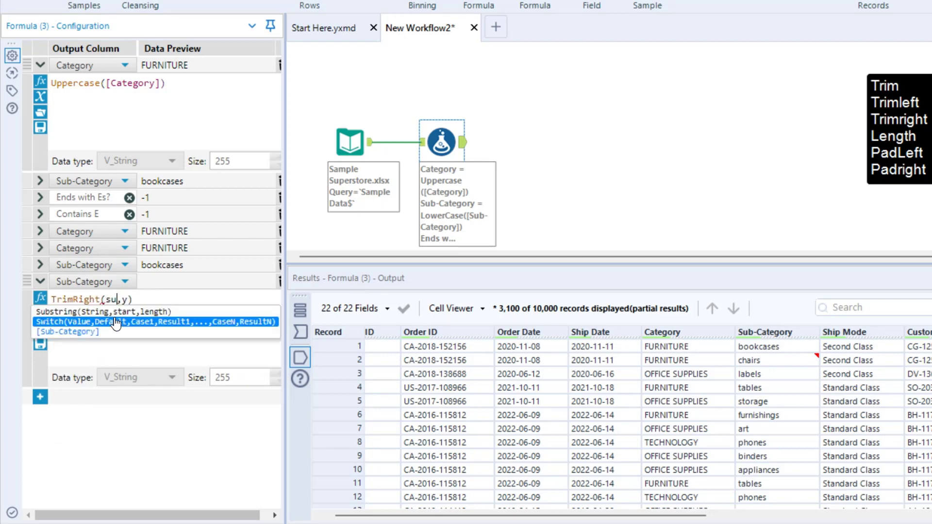
{"action": "key", "text": "Return"}
{"action": "key", "text": "Right"}
{"action": "key", "text": "Right"}
{"action": "key", "text": "BackSpace"}
{"action": "key", "text": "BackSpace"}
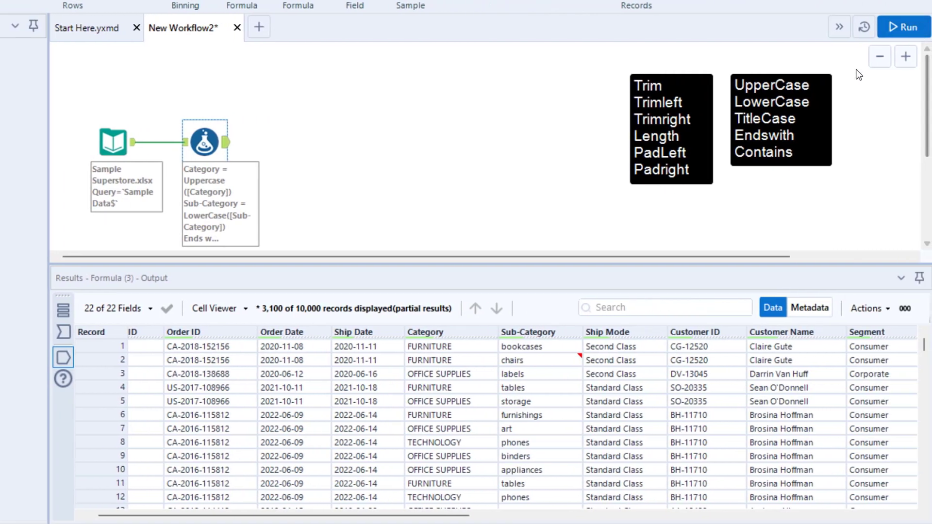
{"action": "left_click", "coordinate": [905, 27]}
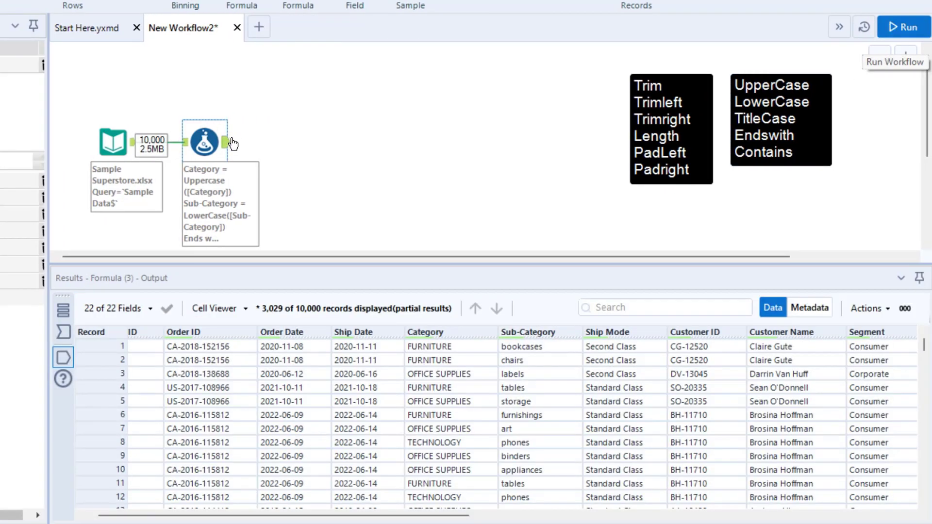
{"action": "mouse_move", "coordinate": [623, 72]}
{"action": "left_mouse_down"}
{"action": "mouse_move", "coordinate": [668, 115]}
{"action": "mouse_move", "coordinate": [702, 130]}
{"action": "left_mouse_up"}
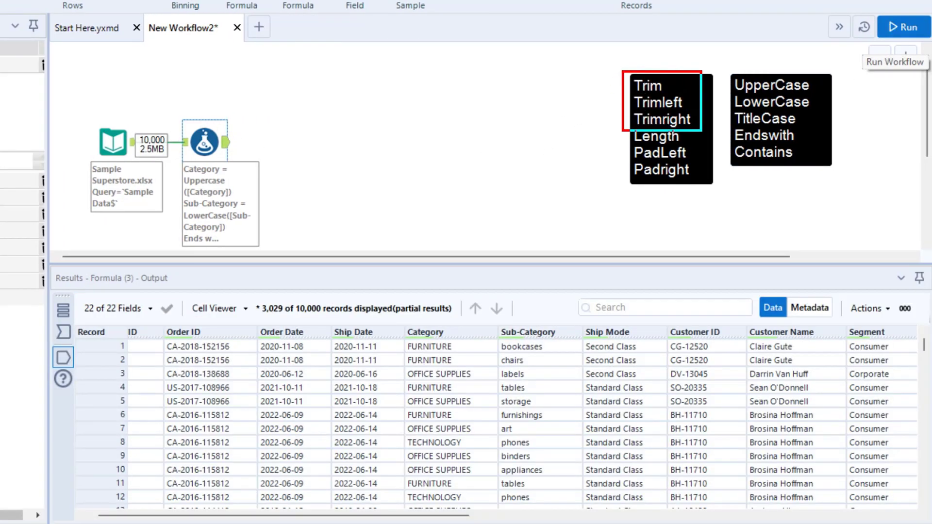
{"action": "left_click_drag", "start_coordinate": [616, 103], "coordinate": [498, 50]}
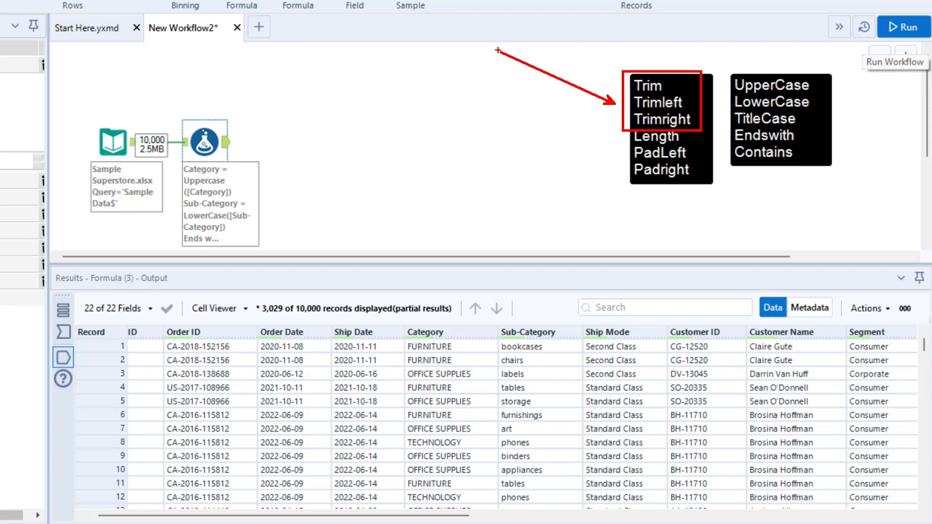
{"action": "left_click_drag", "start_coordinate": [623, 130], "coordinate": [717, 191]}
{"action": "key", "text": "Escape"}
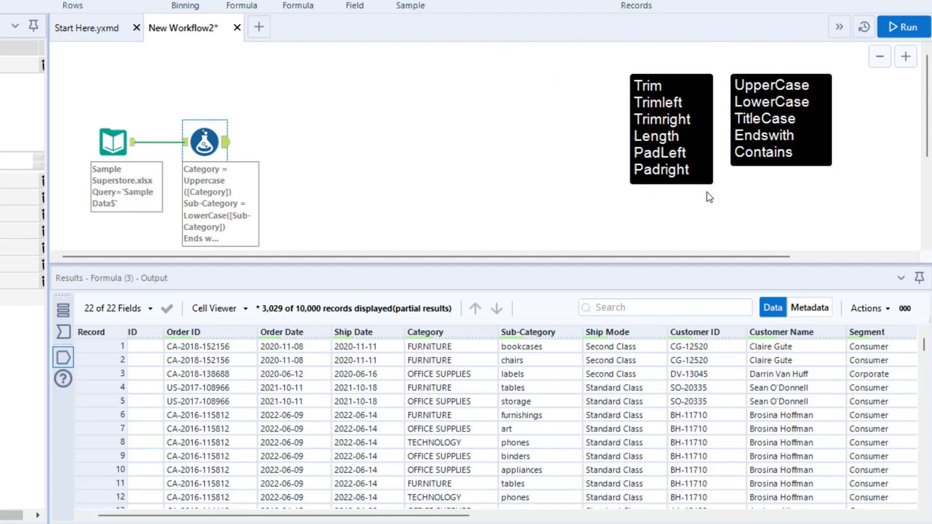
{"action": "key", "text": "ctrl+2"}
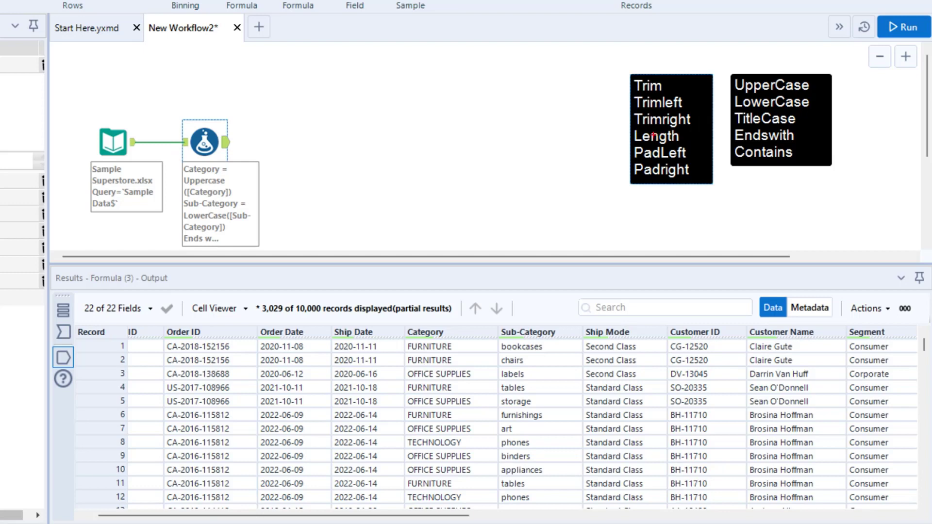
{"action": "left_click_drag", "start_coordinate": [620, 124], "coordinate": [691, 152]}
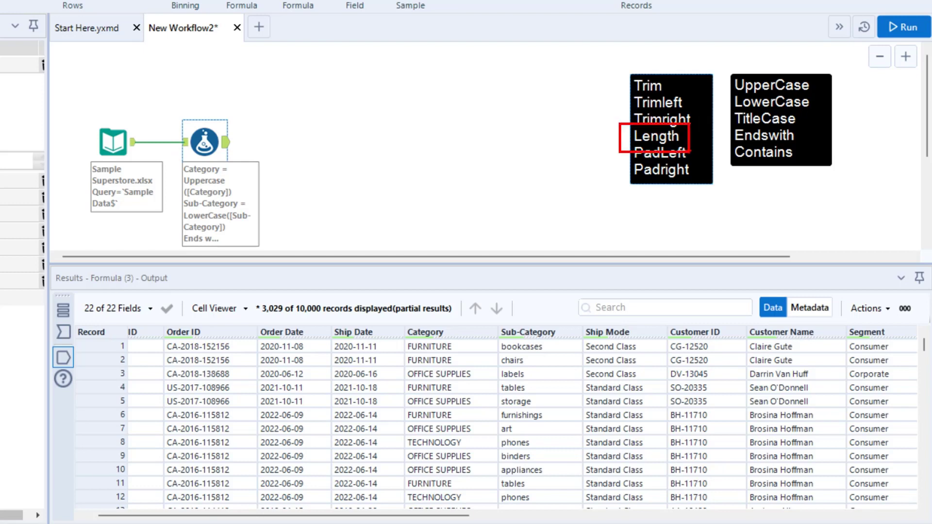
{"action": "key", "text": "Escape"}
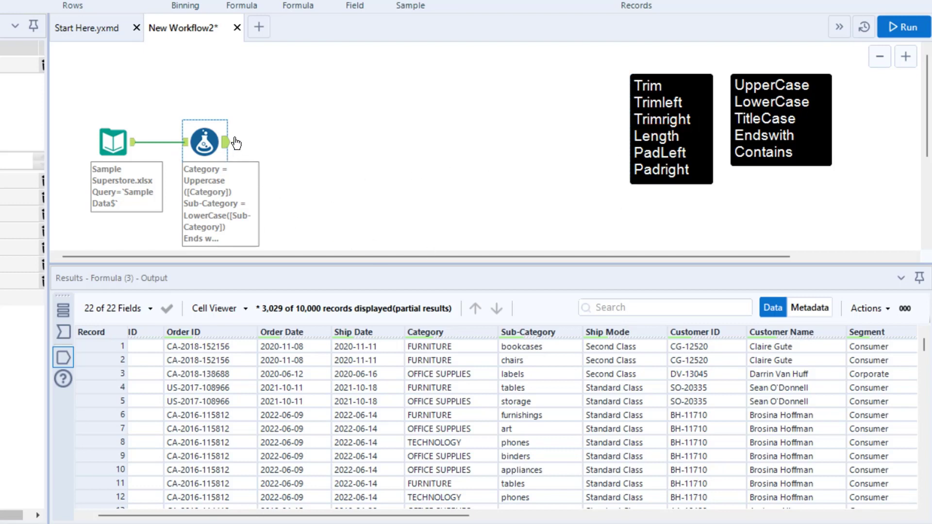
{"action": "key", "text": "ctrl+2"}
{"action": "left_click_drag", "start_coordinate": [405, 324], "coordinate": [495, 511]}
{"action": "key", "text": "Escape"}
Add another expression to the Formula tool with a new output column named Length of Category.
{"action": "left_click", "coordinate": [40, 298]}
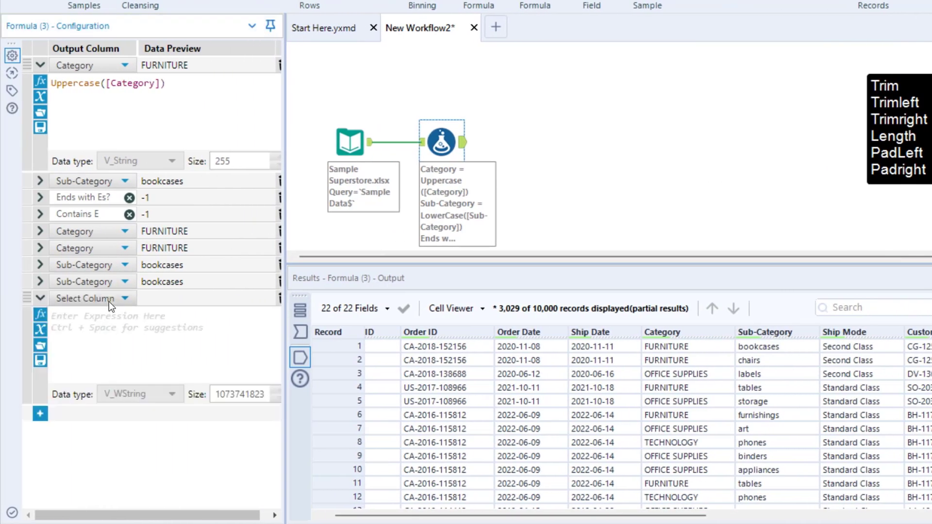
{"action": "left_click", "coordinate": [109, 301]}
{"action": "left_click", "coordinate": [97, 318]}
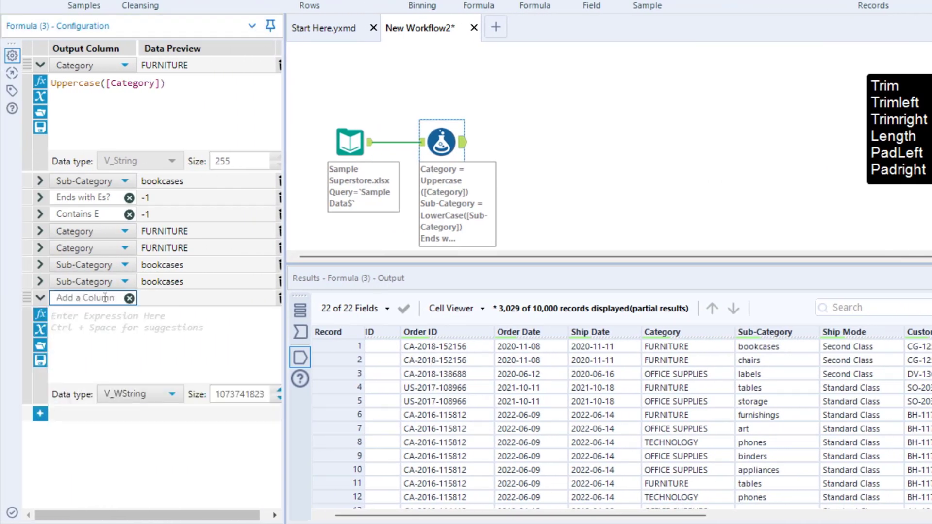
{"action": "type", "text": "Lentgh"}
{"action": "key", "text": "BackSpace"}
{"action": "key", "text": "BackSpace"}
{"action": "type", "text": "th of Category"}
Enter Length([Category]) as the expression for the Length of Category column.
{"action": "left_click", "coordinate": [117, 324]}
{"action": "type", "text": "Len"}
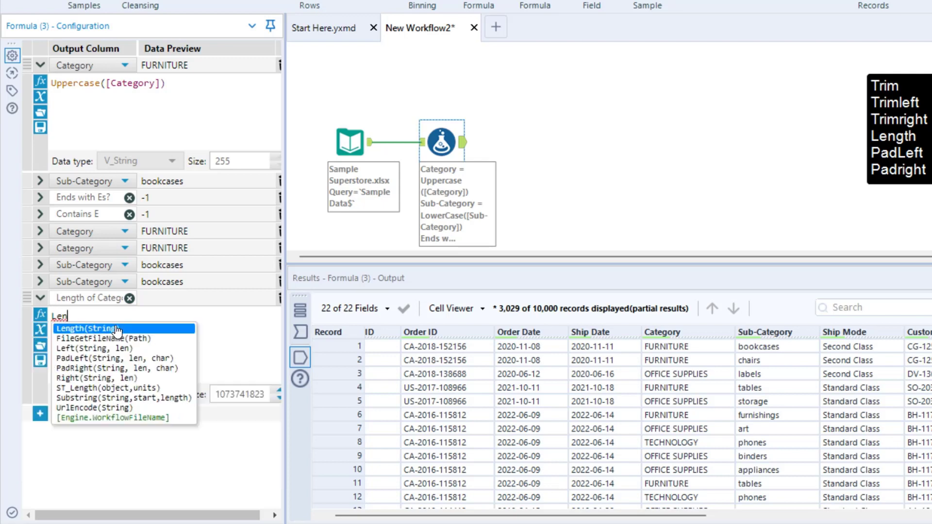
{"action": "type", "text": "gth(String)"}
{"action": "key", "text": "Tab"}
{"action": "type", "text": "[Category]"}
{"action": "key", "text": "Tab"}
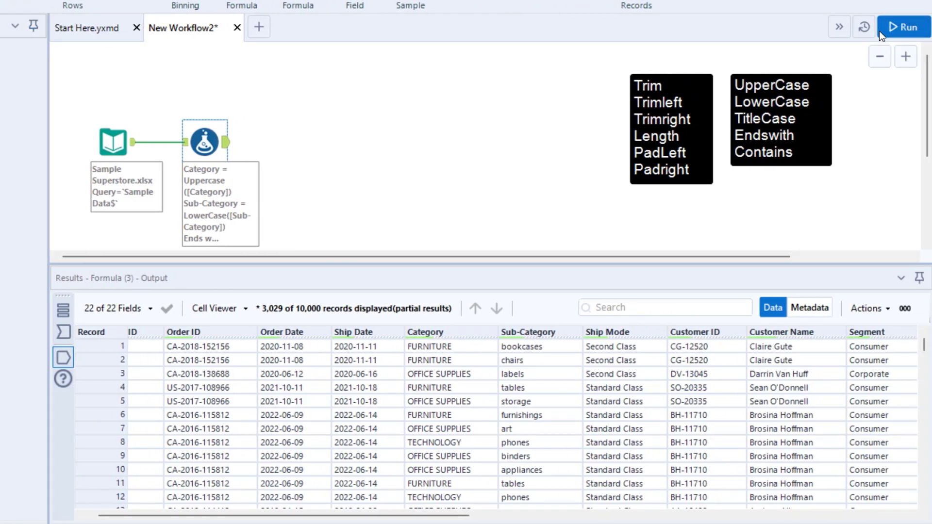
Run the workflow and compare record 3's Length of Category value with its Category text in the output.
{"action": "left_click", "coordinate": [880, 29]}
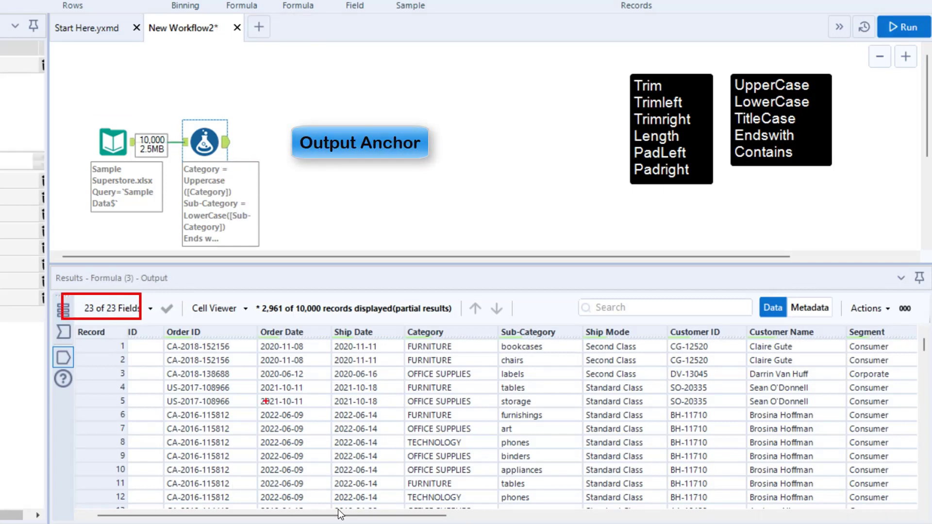
{"action": "left_click_drag", "start_coordinate": [339, 515], "coordinate": [796, 515]}
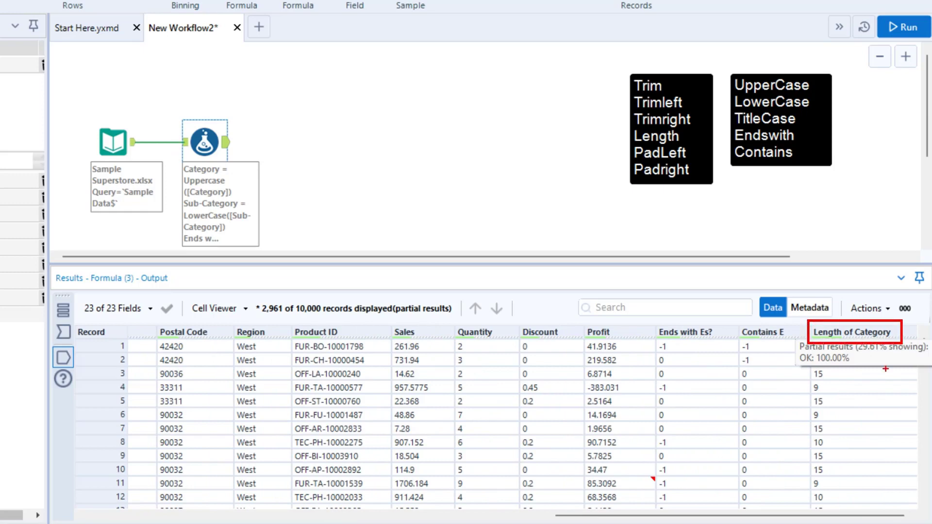
{"action": "left_click_drag", "start_coordinate": [809, 364], "coordinate": [833, 382]}
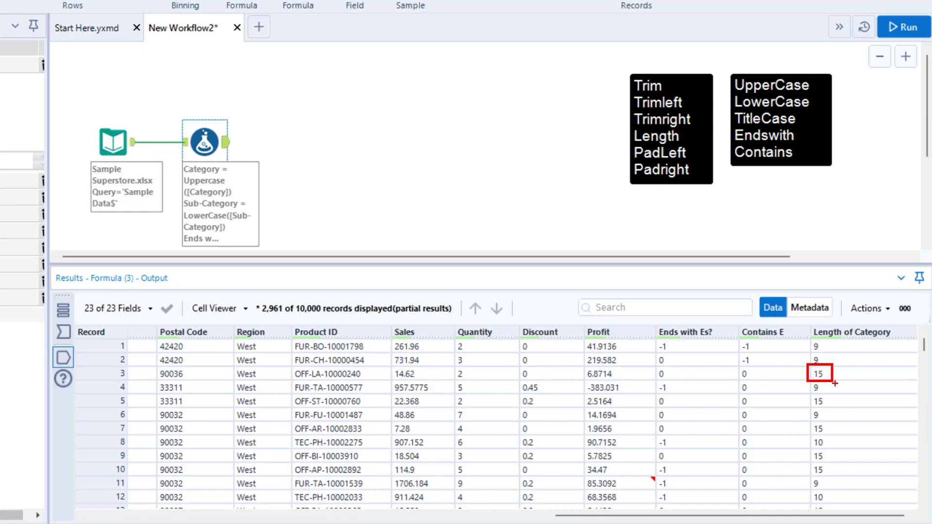
{"action": "left_click_drag", "start_coordinate": [806, 516], "coordinate": [441, 520]}
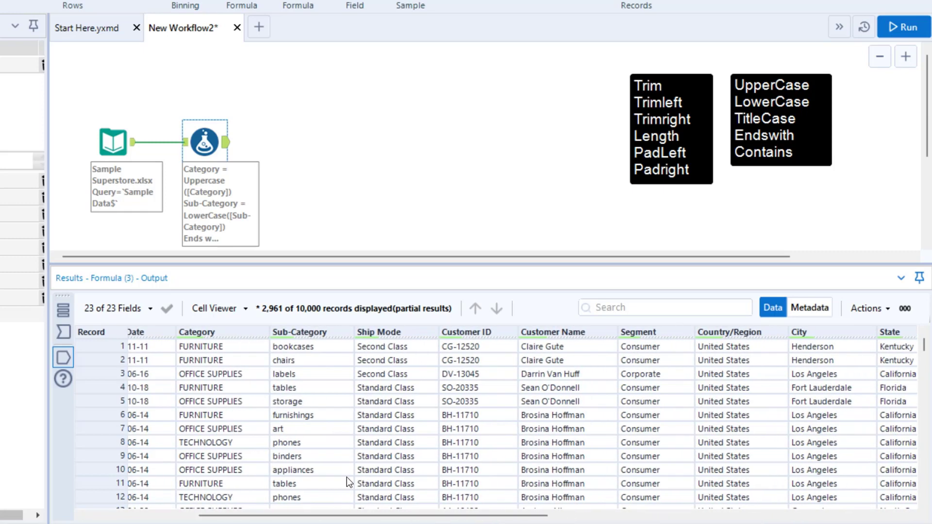
{"action": "mouse_move", "coordinate": [170, 365]}
{"action": "left_mouse_down"}
{"action": "mouse_move", "coordinate": [248, 385]}
{"action": "mouse_move", "coordinate": [285, 326]}
{"action": "mouse_move", "coordinate": [394, 252]}
{"action": "left_mouse_up"}
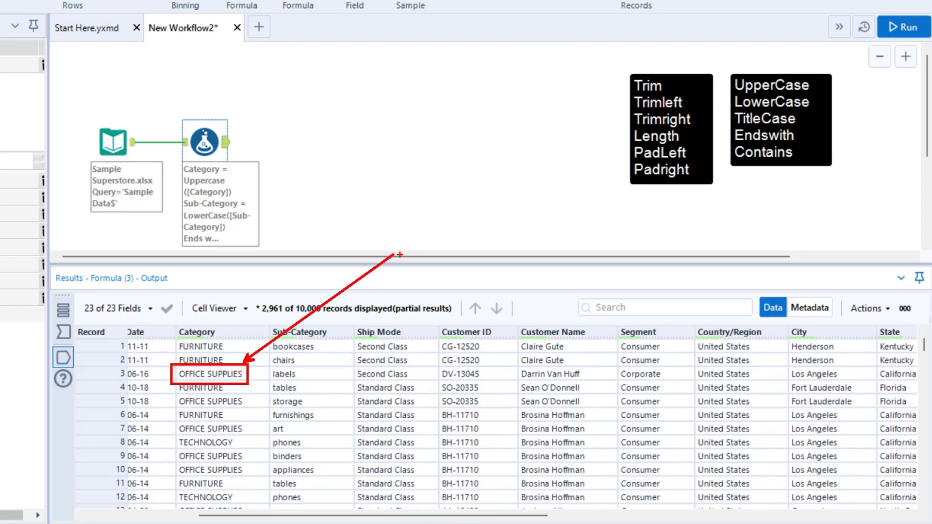
{"action": "key", "text": "Escape"}
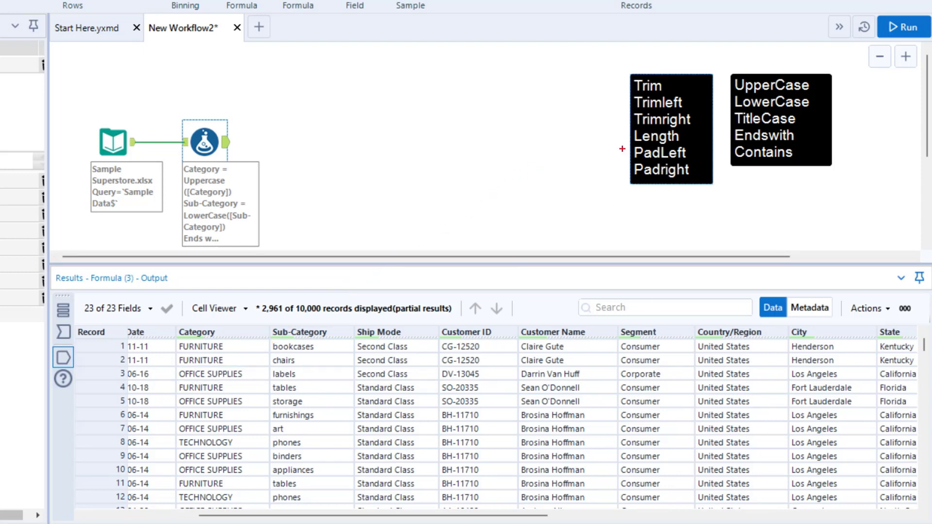
{"action": "left_click_drag", "start_coordinate": [622, 141], "coordinate": [707, 188]}
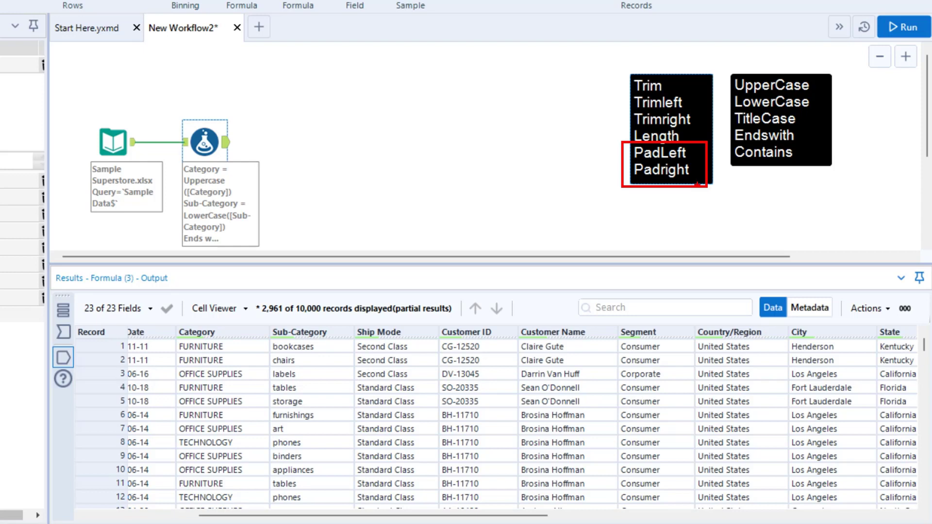
{"action": "key", "text": "Escape"}
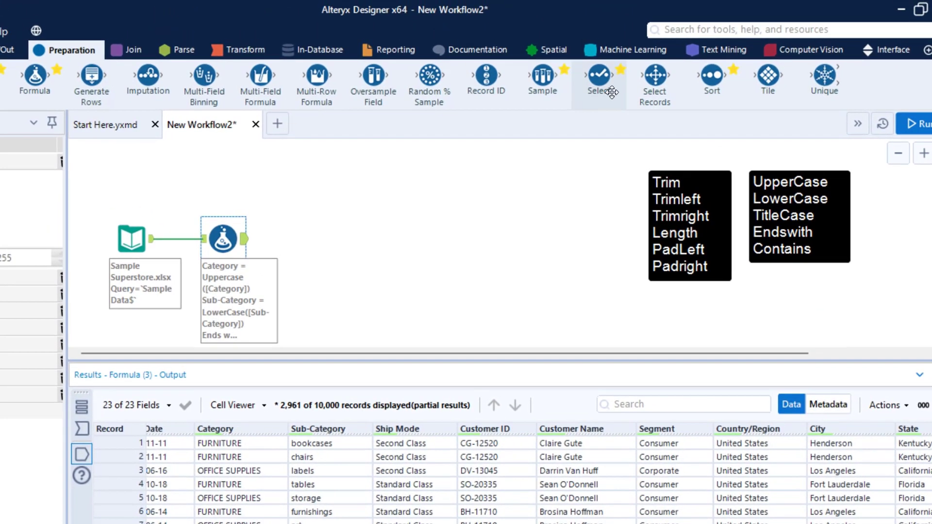
Add a Select tool after the Formula tool and deselect every field except Sub-Category.
{"action": "left_click_drag", "start_coordinate": [593, 46], "coordinate": [313, 240]}
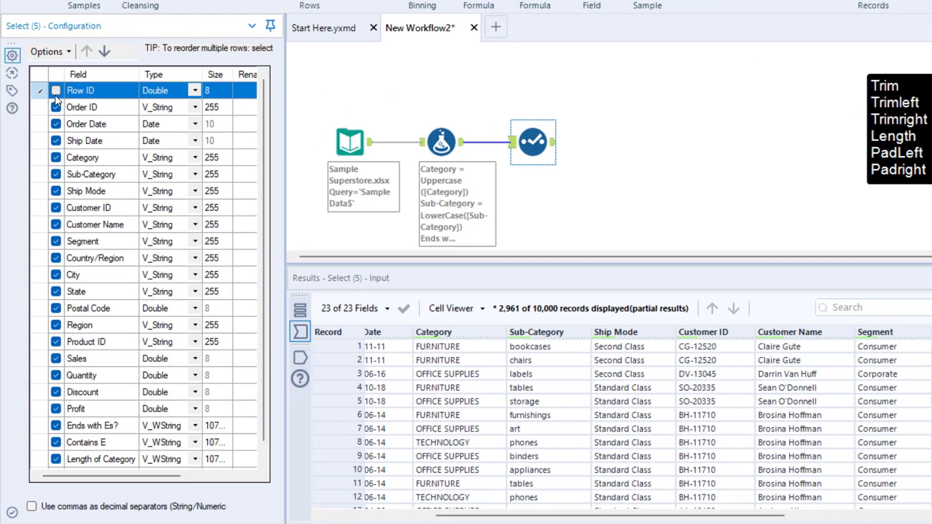
{"action": "left_click", "coordinate": [56, 108]}
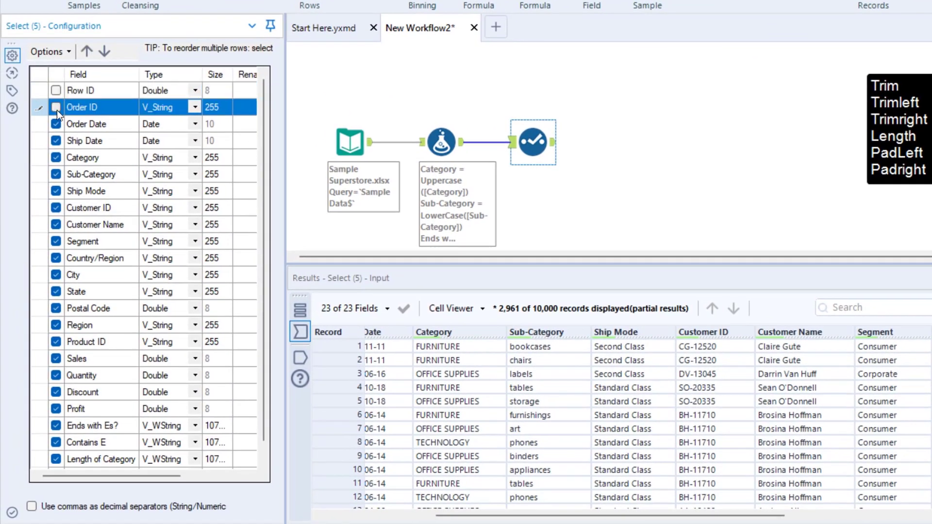
{"action": "left_click", "coordinate": [56, 124]}
{"action": "left_click", "coordinate": [57, 141]}
{"action": "left_click", "coordinate": [56, 158]}
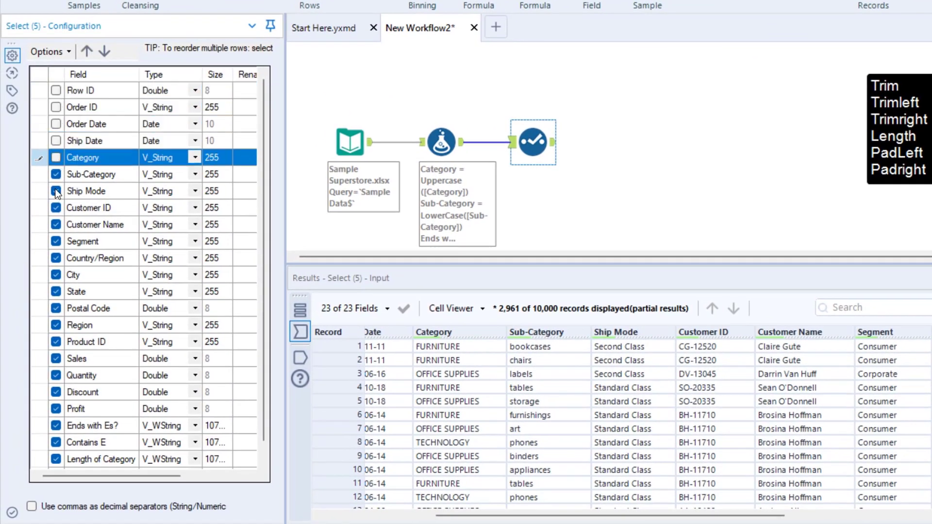
{"action": "left_click", "coordinate": [56, 190]}
{"action": "left_click", "coordinate": [56, 208]}
{"action": "left_click", "coordinate": [57, 224]}
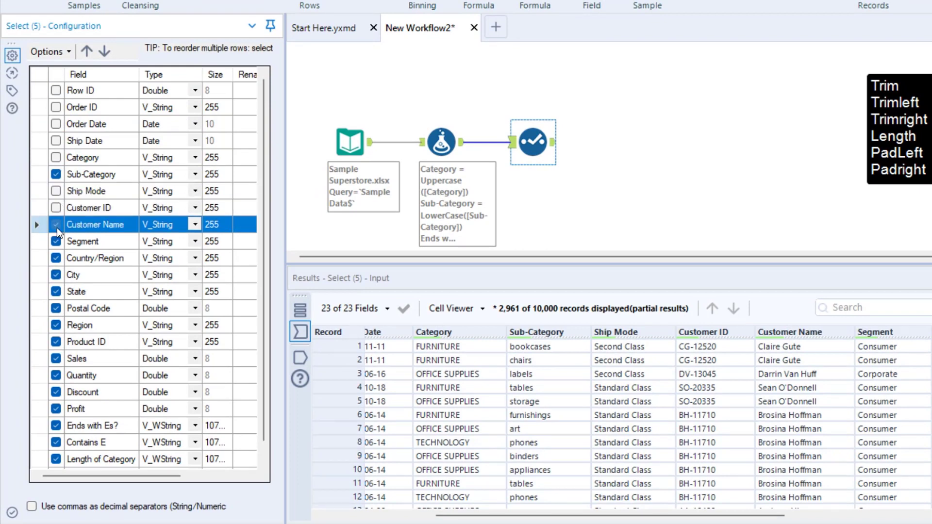
{"action": "left_click", "coordinate": [56, 242]}
{"action": "left_click", "coordinate": [56, 258]}
{"action": "left_click", "coordinate": [56, 275]}
{"action": "left_click", "coordinate": [56, 292]}
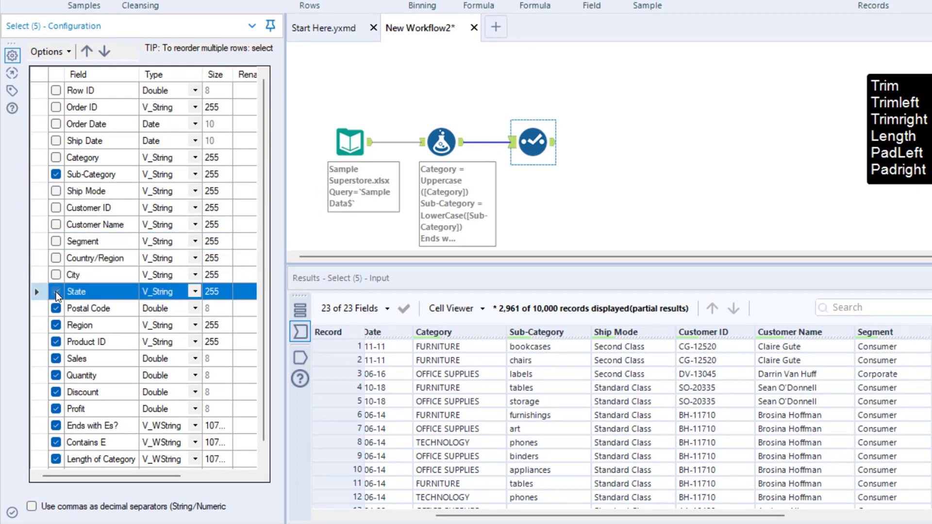
{"action": "left_click", "coordinate": [57, 309]}
{"action": "left_click", "coordinate": [57, 325]}
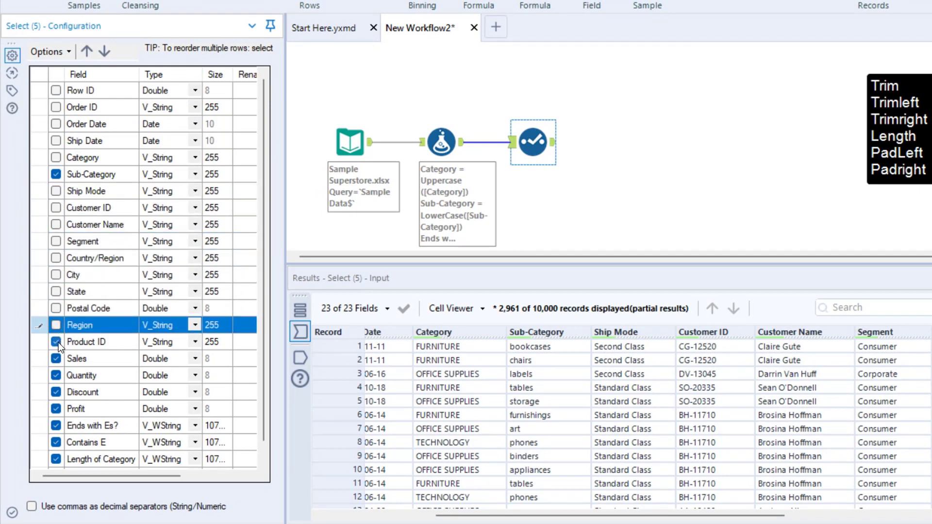
{"action": "left_click", "coordinate": [58, 343]}
{"action": "left_click", "coordinate": [57, 359]}
{"action": "left_click", "coordinate": [56, 375]}
{"action": "left_click", "coordinate": [57, 392]}
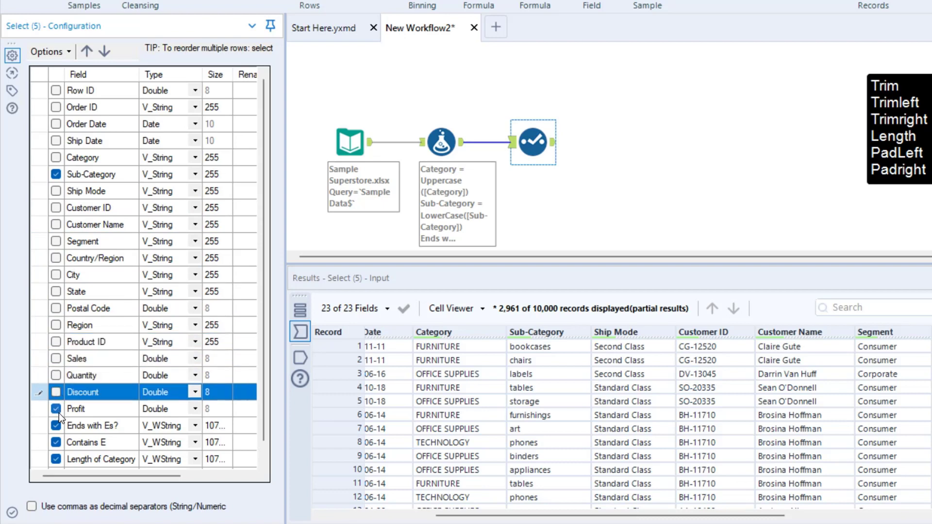
{"action": "left_click", "coordinate": [57, 408]}
{"action": "left_click", "coordinate": [57, 425]}
{"action": "left_click", "coordinate": [57, 442]}
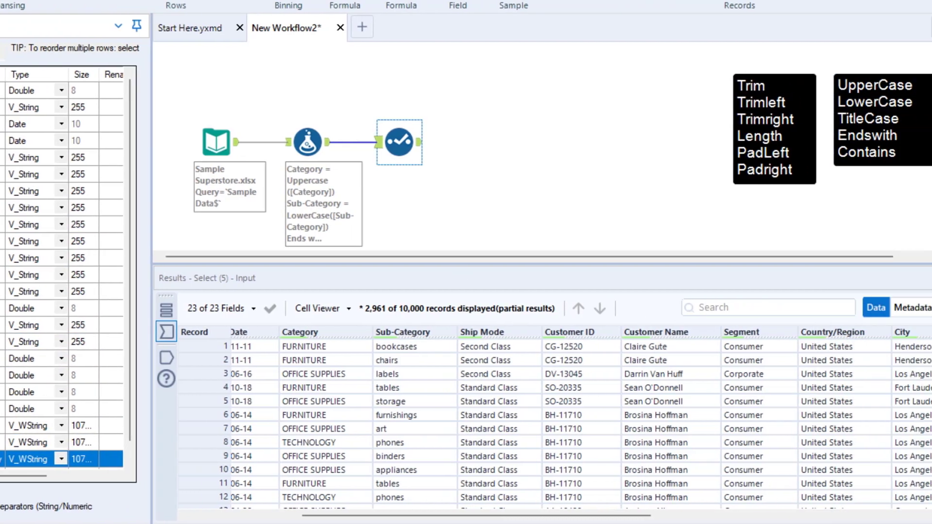
Run the workflow and examine the Sub-Category column in the Select tool's output.
{"action": "left_click", "coordinate": [904, 28]}
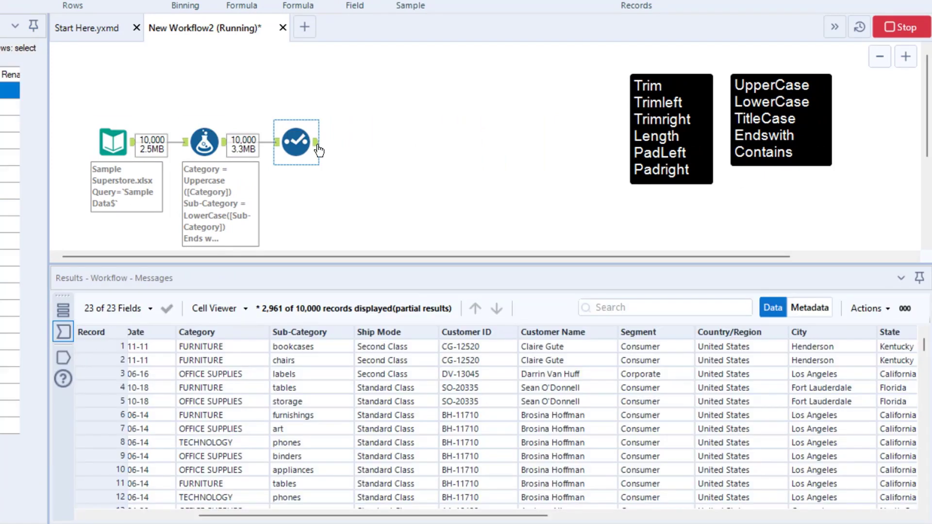
{"action": "left_click", "coordinate": [316, 142]}
{"action": "key", "text": "ctrl+2"}
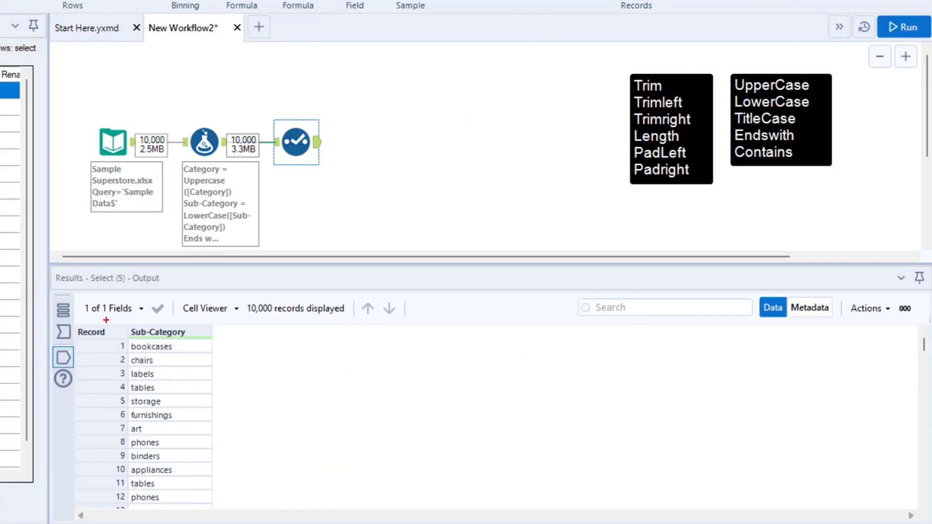
{"action": "left_click_drag", "start_coordinate": [127, 324], "coordinate": [213, 509]}
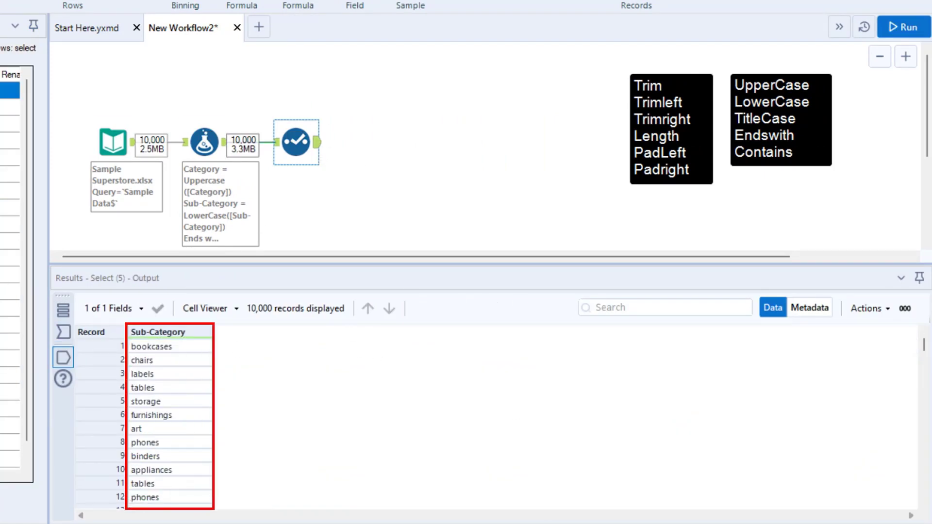
{"action": "key", "text": "Escape"}
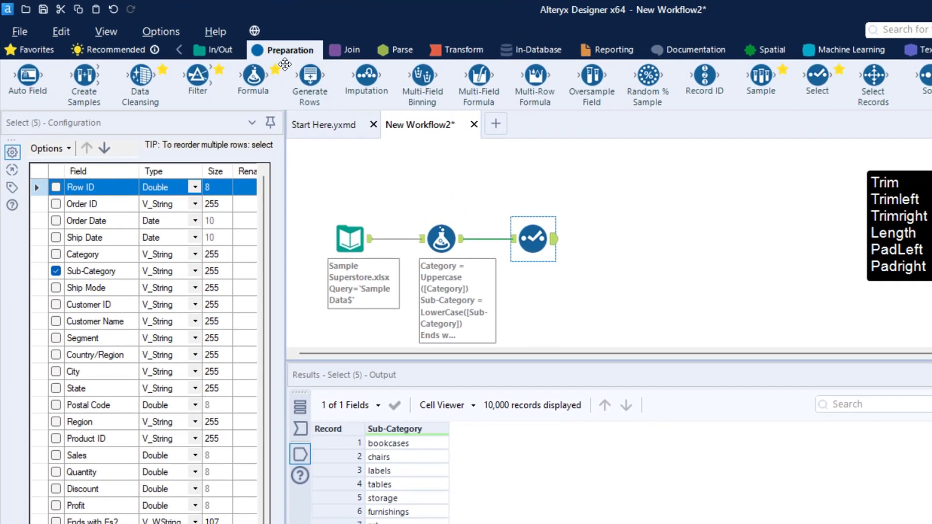
Add a second Formula tool after the Select tool with a new output column named PadLeft.
{"action": "left_click_drag", "start_coordinate": [285, 64], "coordinate": [614, 240]}
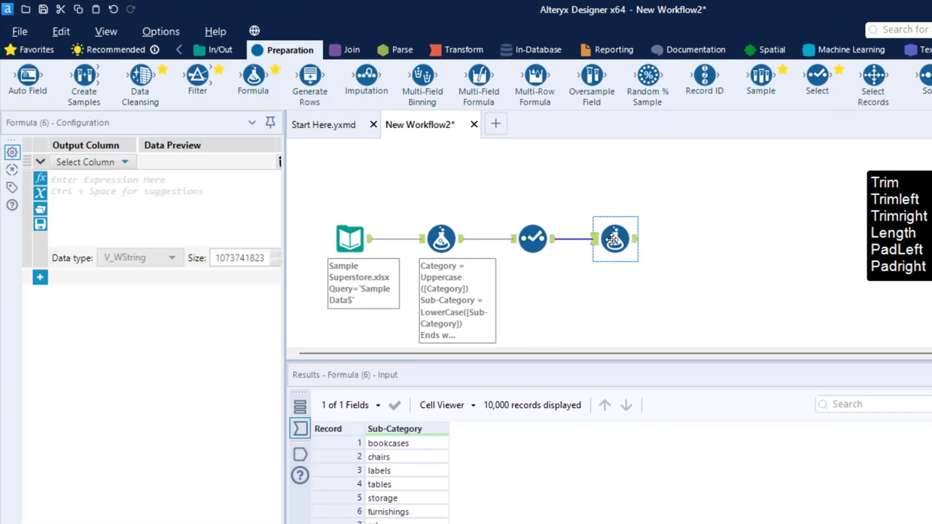
{"action": "left_click", "coordinate": [78, 164]}
{"action": "left_click", "coordinate": [89, 184]}
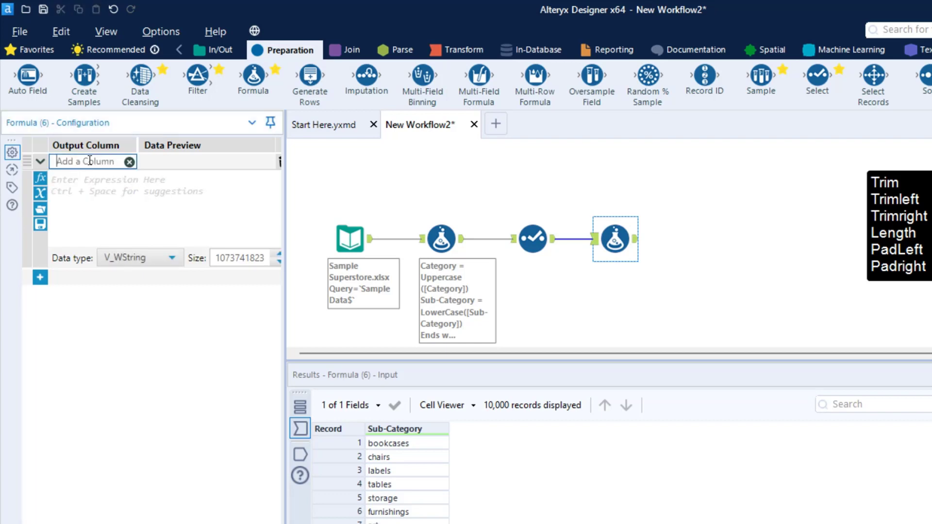
{"action": "type", "text": "Pad"}
{"action": "key", "text": "BackSpace"}
{"action": "type", "text": "Left"}
Insert the PadLeft function as the PadLeft column's expression, with [Sub-Category] as its string argument.
{"action": "left_click", "coordinate": [104, 204]}
{"action": "type", "text": "Pad"}
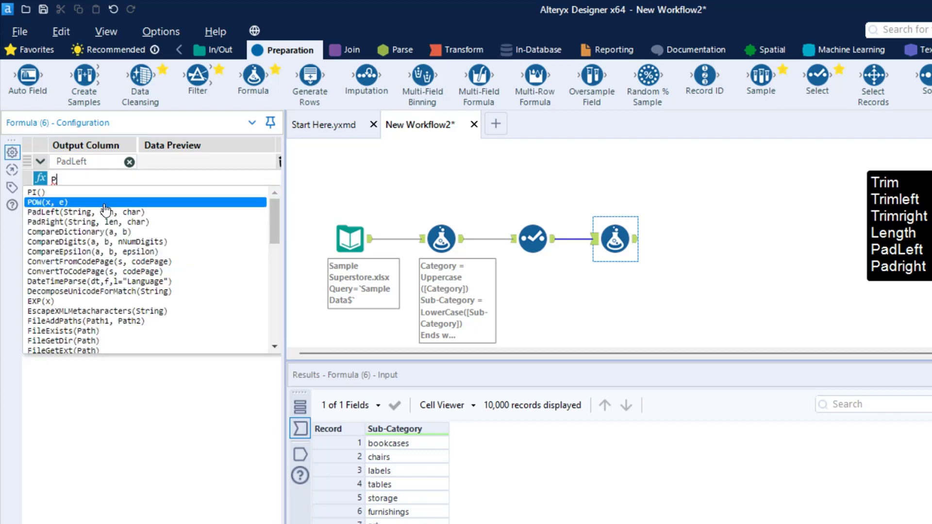
{"action": "type", "text": "Left(String, len, char)"}
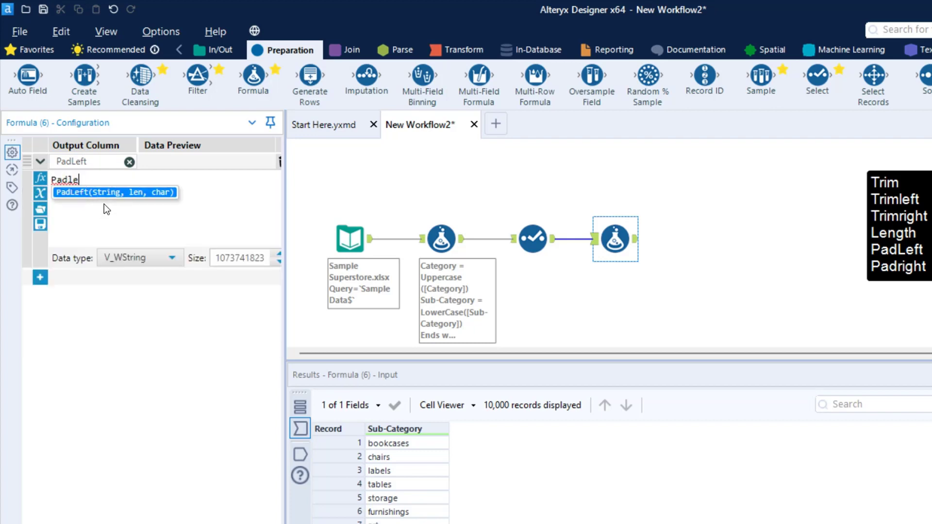
{"action": "key", "text": "Tab"}
{"action": "type", "text": "Sub"}
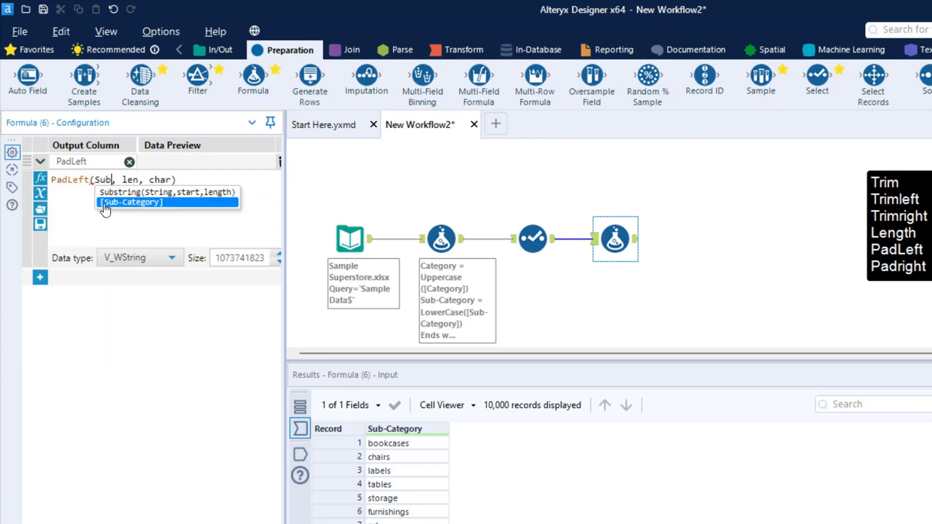
{"action": "key", "text": "Tab"}
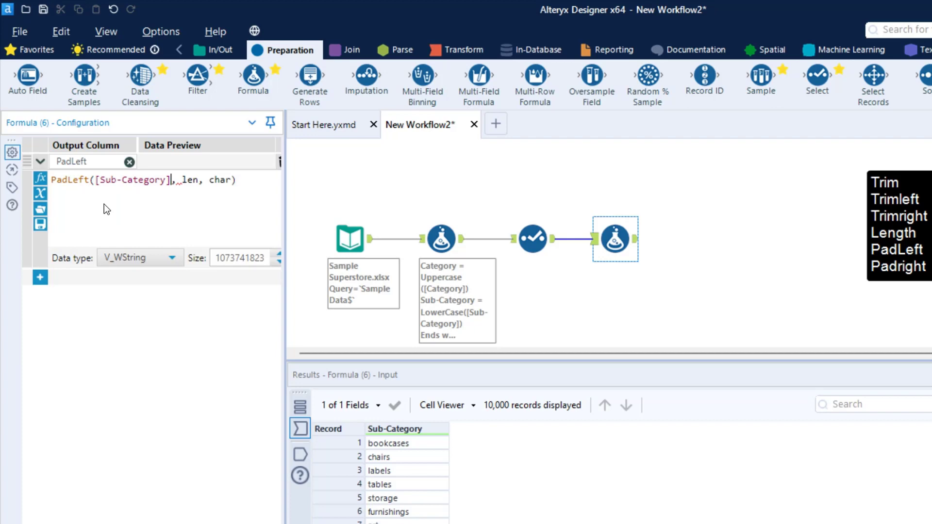
Set the PadLeft function's length to 15 and its padding character to "x".
{"action": "left_click", "coordinate": [199, 180]}
{"action": "key", "text": "BackSpace"}
{"action": "key", "text": "BackSpace"}
{"action": "key", "text": "BackSpace"}
{"action": "type", "text": "15"}
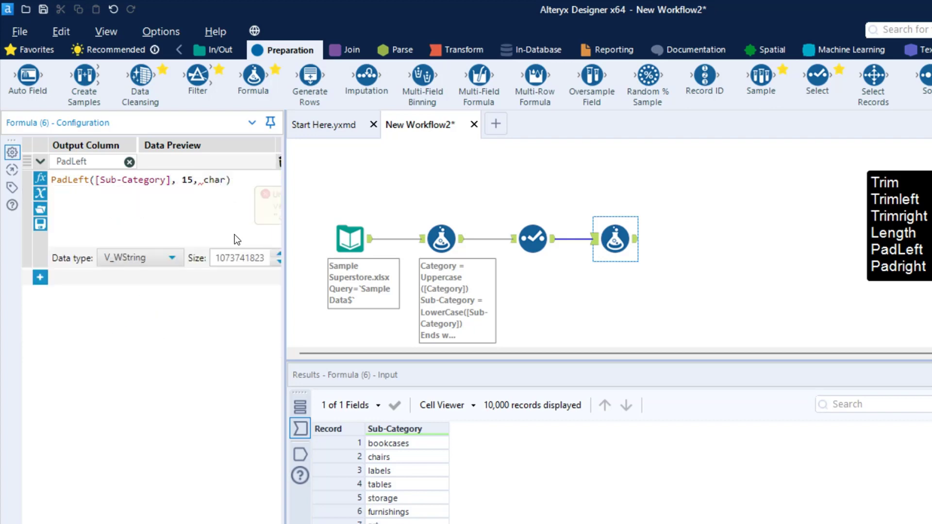
{"action": "key", "text": "BackSpace"}
{"action": "key", "text": "BackSpace"}
{"action": "key", "text": "BackSpace"}
{"action": "key", "text": "BackSpace"}
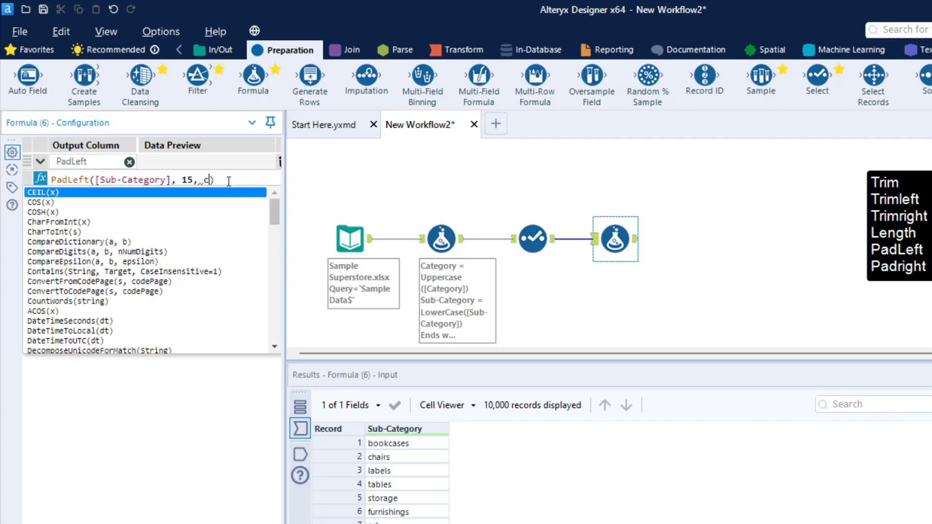
{"action": "type", "text": "\"x\""}
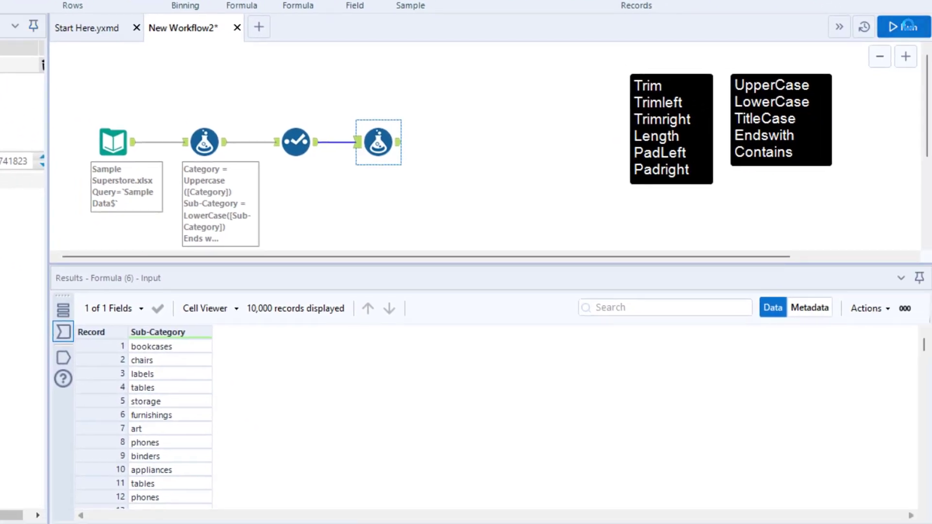
Run the workflow and compare the padded values in the PadLeft column of the second Formula tool's output.
{"action": "left_click", "coordinate": [907, 27]}
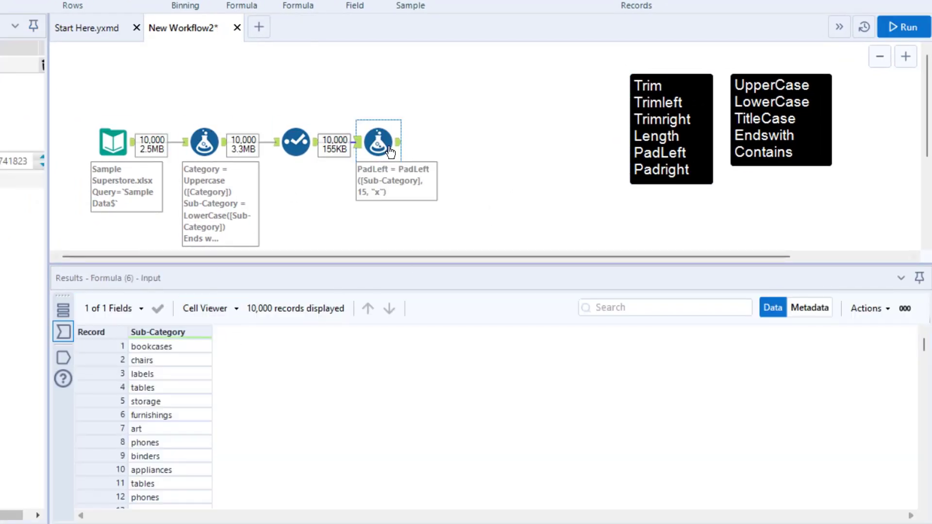
{"action": "left_click", "coordinate": [399, 142]}
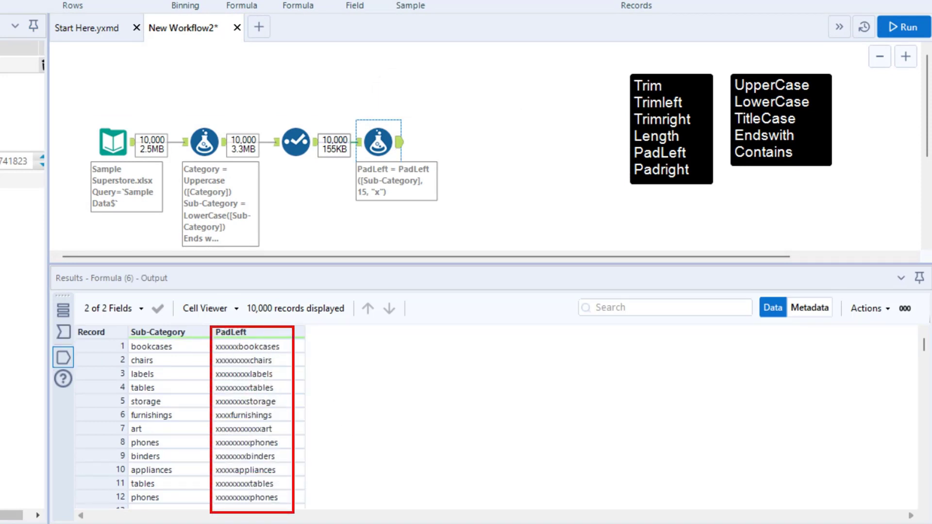
{"action": "left_click_drag", "start_coordinate": [283, 427], "coordinate": [381, 372]}
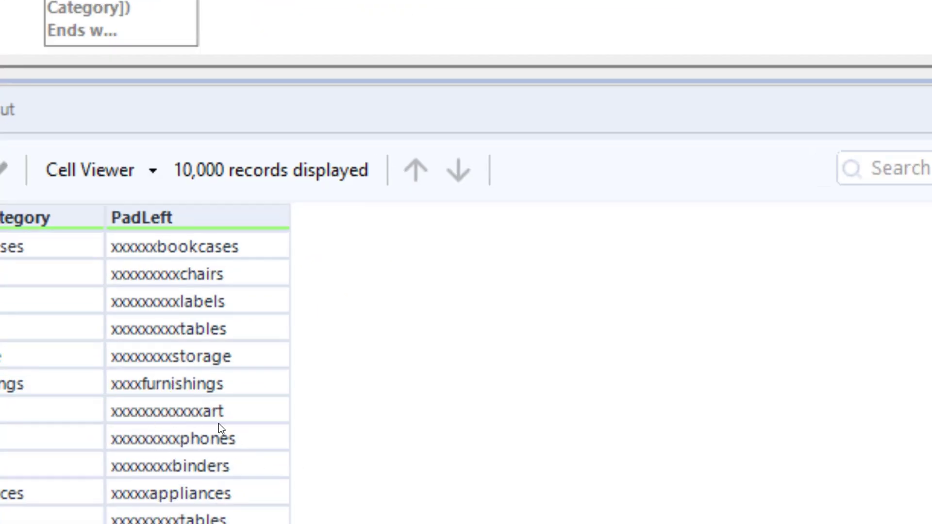
{"action": "left_click_drag", "start_coordinate": [105, 372], "coordinate": [233, 399]}
{"action": "left_click_drag", "start_coordinate": [101, 429], "coordinate": [242, 455]}
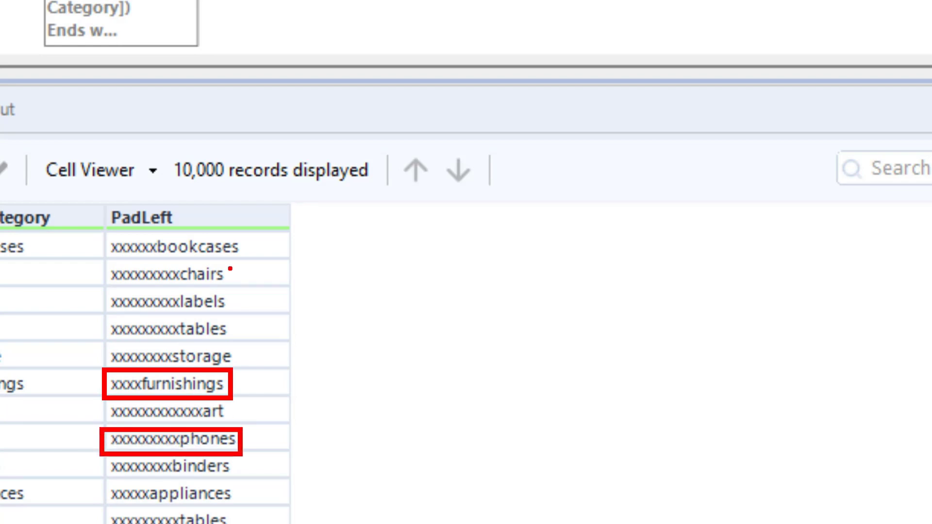
{"action": "mouse_move", "coordinate": [231, 273]}
{"action": "left_mouse_down"}
{"action": "mouse_move", "coordinate": [229, 263]}
{"action": "mouse_move", "coordinate": [233, 417]}
{"action": "left_mouse_up"}
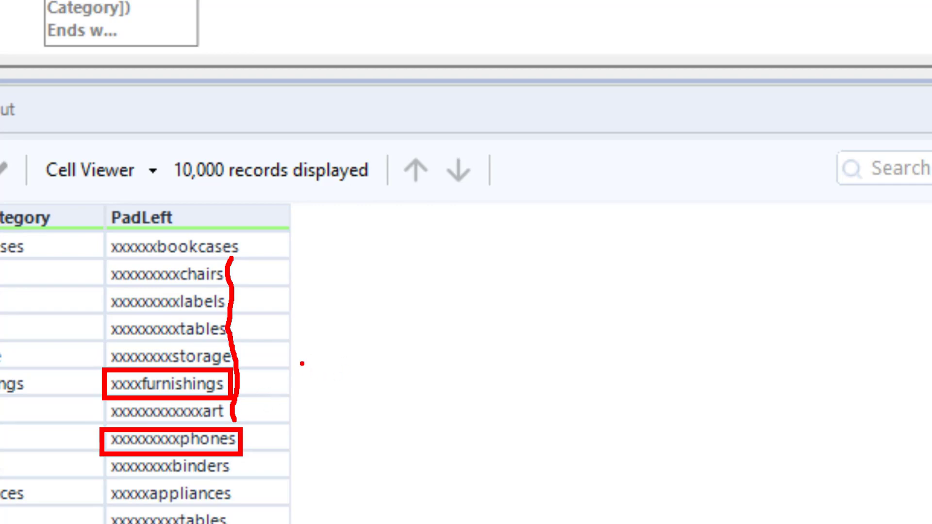
{"action": "key", "text": "Escape"}
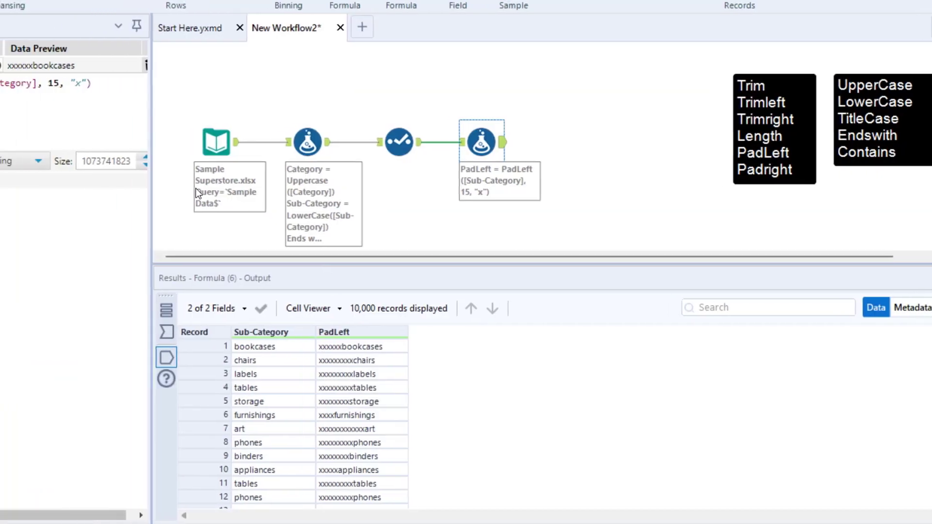
Add another expression to the second Formula tool with a new output column named Padright.
{"action": "left_click", "coordinate": [39, 181]}
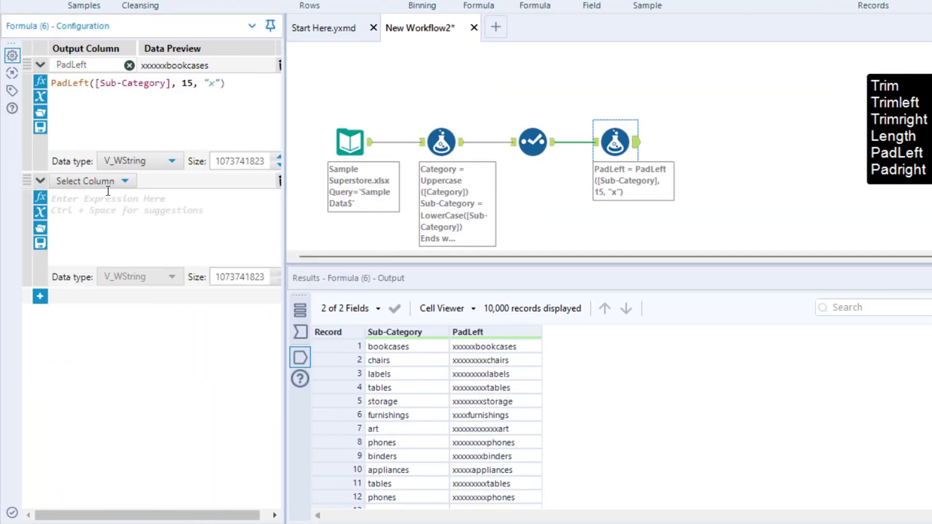
{"action": "left_click", "coordinate": [85, 181]}
{"action": "left_click", "coordinate": [89, 199]}
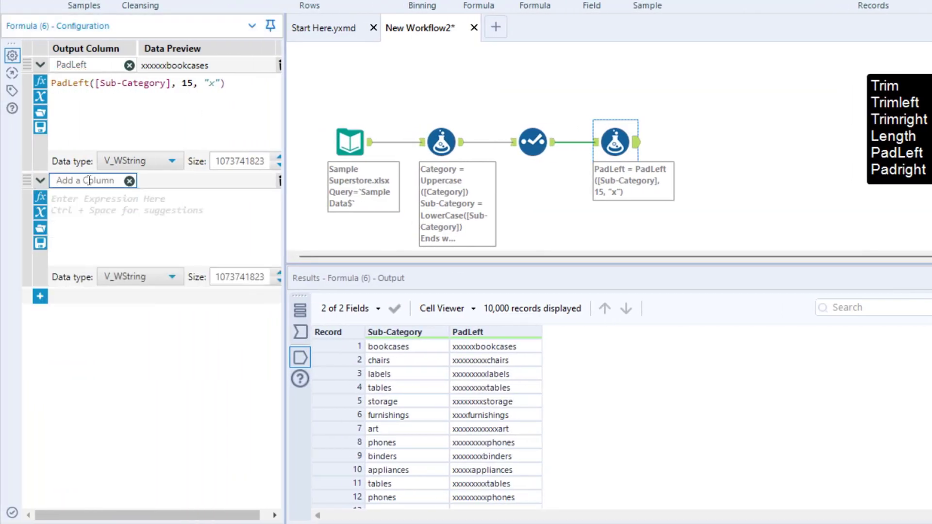
{"action": "type", "text": "Padright"}
Insert the PadRight function as the Padright column's expression, with [Sub-Category] as its string argument.
{"action": "left_click", "coordinate": [91, 210]}
{"action": "type", "text": "Pa"}
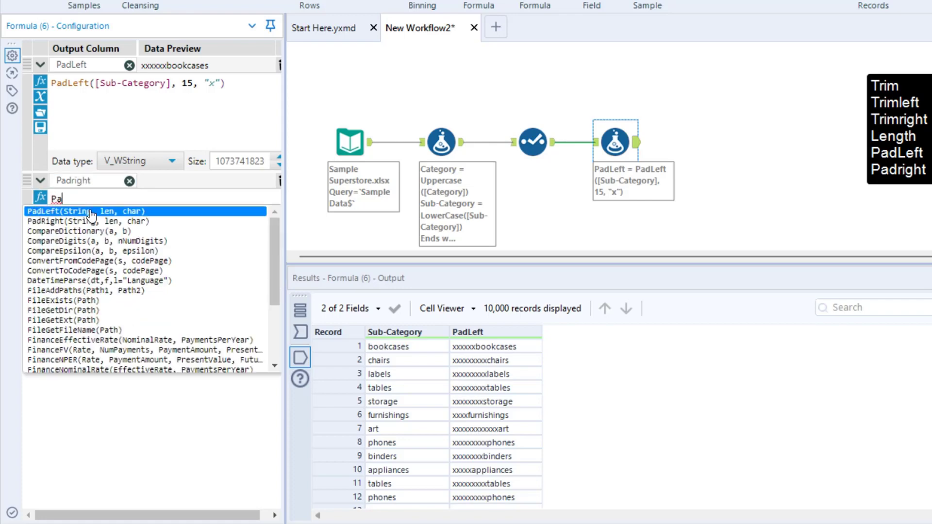
{"action": "type", "text": "dRigh"}
{"action": "key", "text": "Return"}
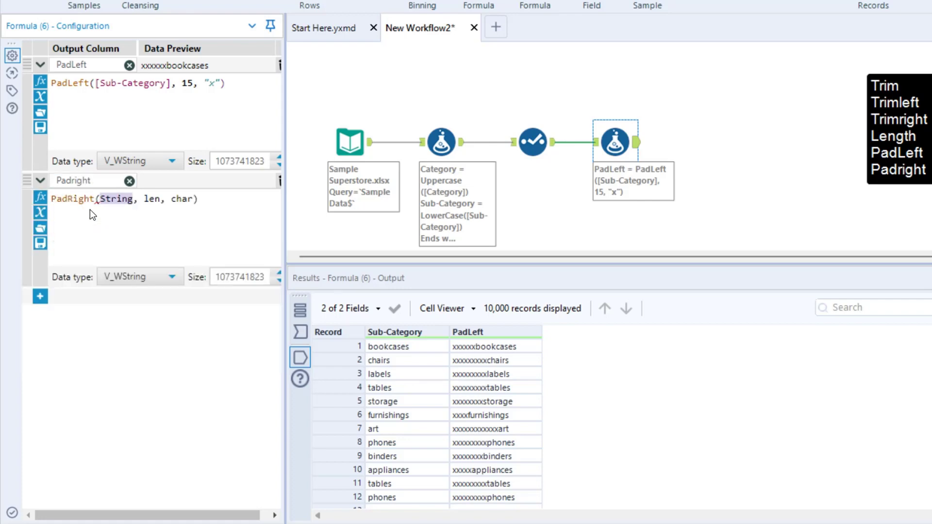
{"action": "type", "text": "sub"}
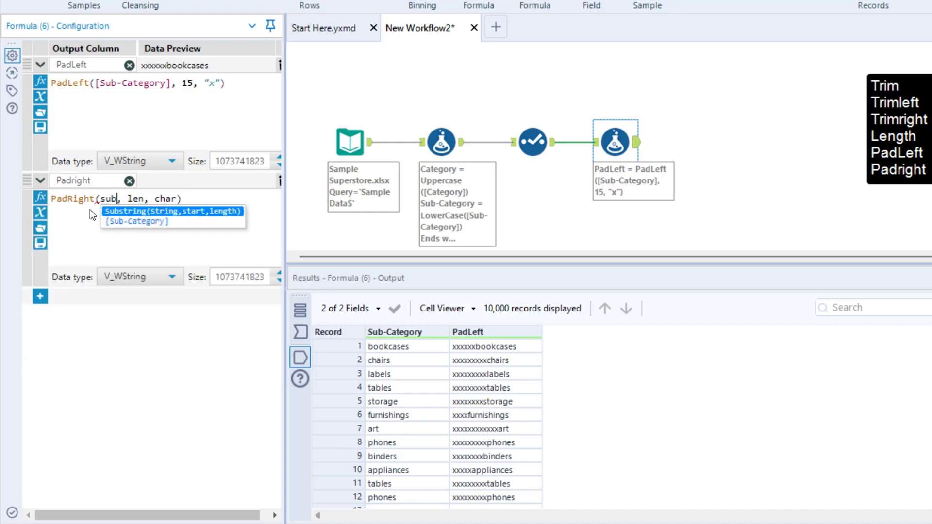
{"action": "key", "text": "Return"}
{"action": "key", "text": "ctrl+z"}
{"action": "key", "text": "Down"}
{"action": "key", "text": "Return"}
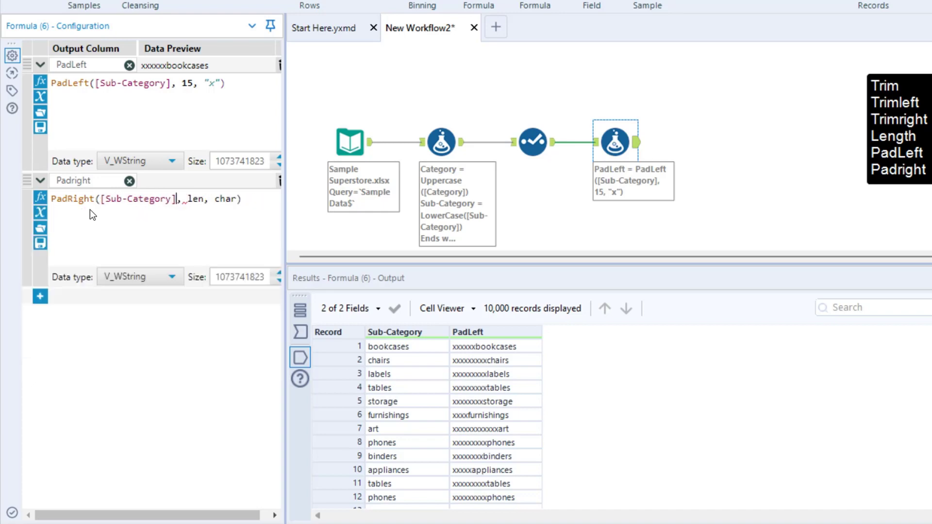
Set the PadRight function's length to 20 and its padding character to "a".
{"action": "key", "text": "Right"}
{"action": "key", "text": "Right"}
{"action": "key", "text": "Right"}
{"action": "key", "text": "Right"}
{"action": "key", "text": "BackSpace"}
{"action": "key", "text": "BackSpace"}
{"action": "key", "text": "BackSpace"}
{"action": "type", "text": "20"}
{"action": "key", "text": "Right"}
{"action": "key", "text": "Right"}
{"action": "key", "text": "Right"}
{"action": "key", "text": "Right"}
{"action": "key", "text": "Right"}
{"action": "key", "text": "Right"}
{"action": "key", "text": "BackSpace"}
{"action": "key", "text": "BackSpace"}
{"action": "key", "text": "BackSpace"}
{"action": "key", "text": "BackSpace"}
{"action": "type", "text": "\"a\""}
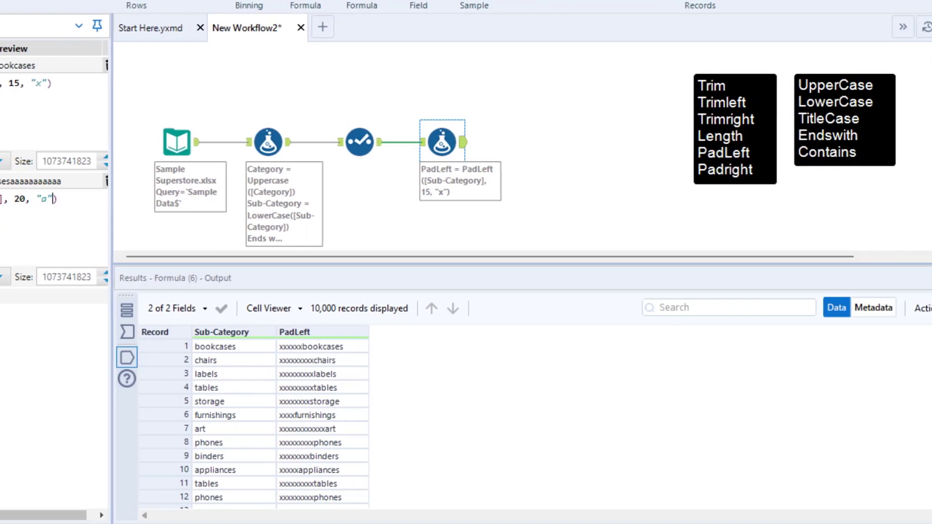
Run the workflow and compare the Padright column's output with its expression in the second Formula tool.
{"action": "key", "text": "ctrl+r"}
{"action": "left_click", "coordinate": [383, 171]}
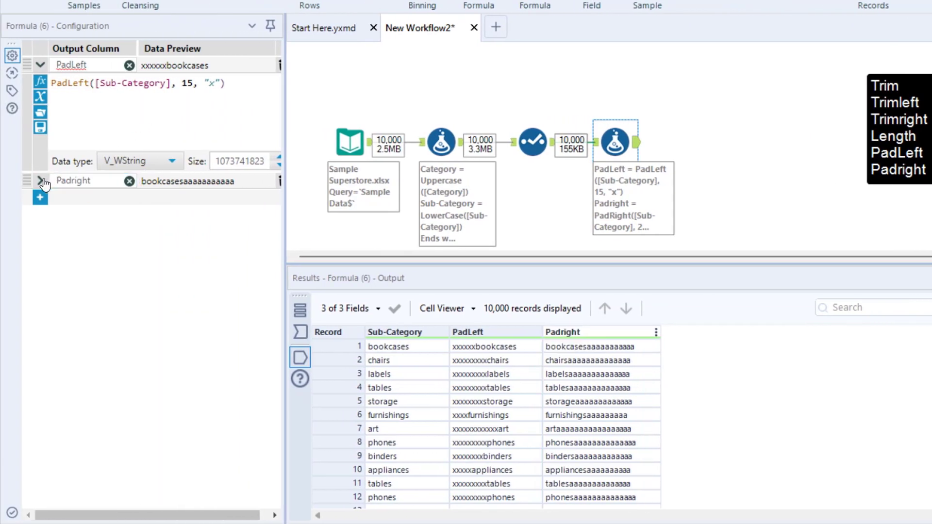
{"action": "left_click", "coordinate": [40, 181]}
{"action": "left_click_drag", "start_coordinate": [192, 195], "coordinate": [206, 220]}
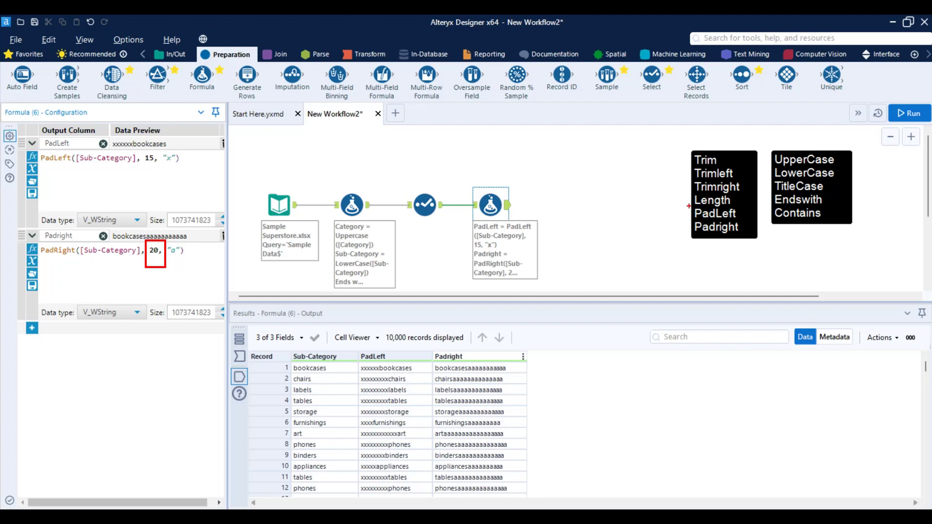
{"action": "mouse_move", "coordinate": [689, 206]}
{"action": "left_mouse_down"}
{"action": "mouse_move", "coordinate": [747, 238]}
{"action": "mouse_move", "coordinate": [741, 304]}
{"action": "left_mouse_up"}
{"action": "key", "text": "Escape"}
{"action": "left_click_drag", "start_coordinate": [672, 138], "coordinate": [766, 255]}
{"action": "left_click_drag", "start_coordinate": [676, 206], "coordinate": [551, 236]}
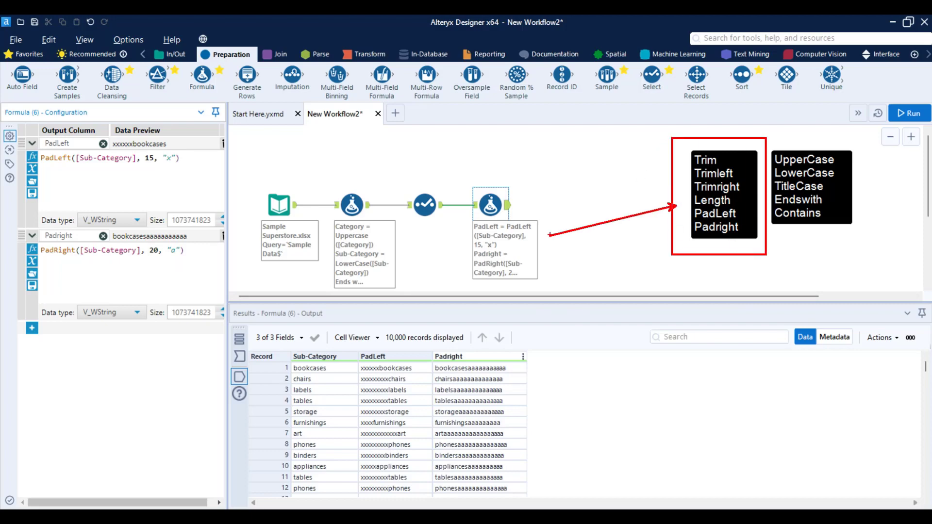
{"action": "key", "text": "Escape"}
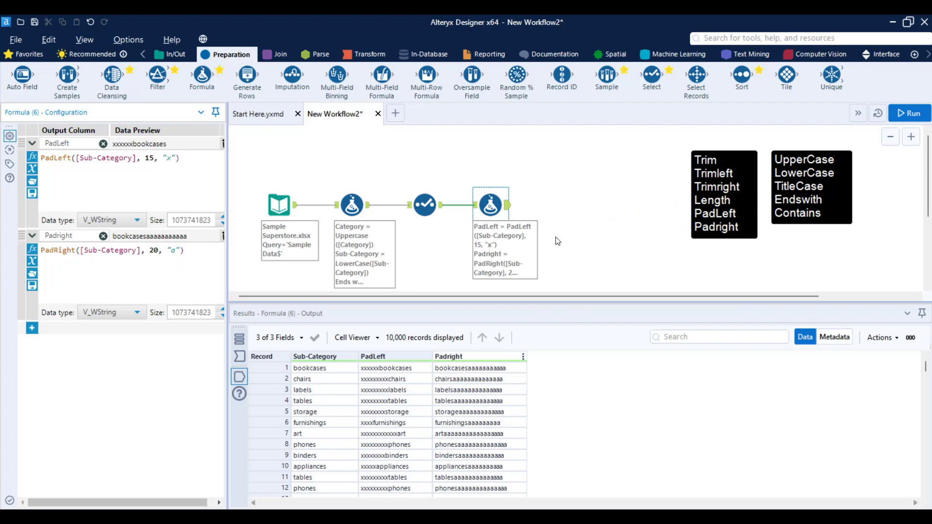